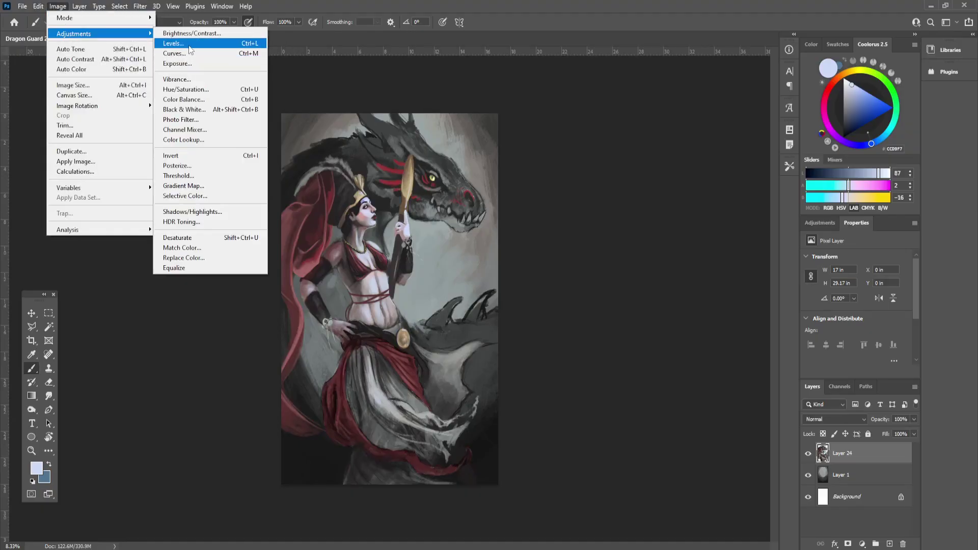
Step: Apply a Levels adjustment to Layer 24 with white input 234 and output levels 12 to 239
{"action": "left_click", "coordinate": [204, 44]}
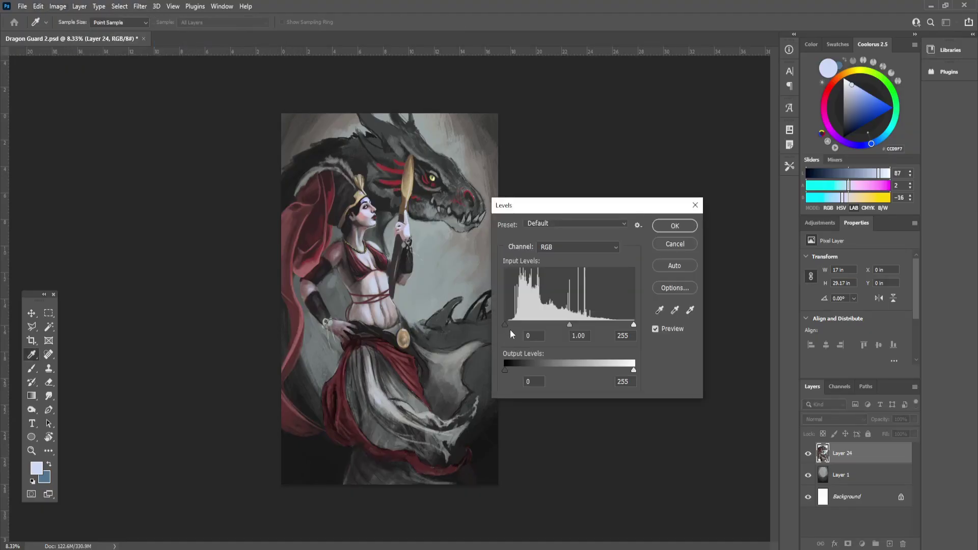
{"action": "left_click_drag", "start_coordinate": [505, 325], "coordinate": [513, 325]}
{"action": "left_click_drag", "start_coordinate": [506, 370], "coordinate": [512, 370]}
{"action": "left_click_drag", "start_coordinate": [634, 371], "coordinate": [625, 372]}
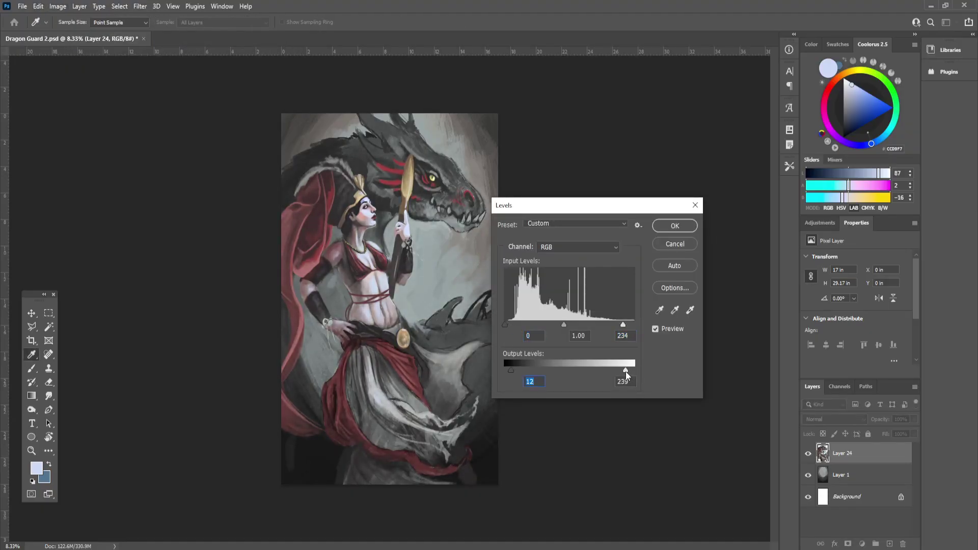
{"action": "key", "text": "Return"}
Step: Paint textured strokes over the dragon's brow and snout bridge with an enlarged brush and sampled gray tones
{"action": "key", "text": "ctrl+plus"}
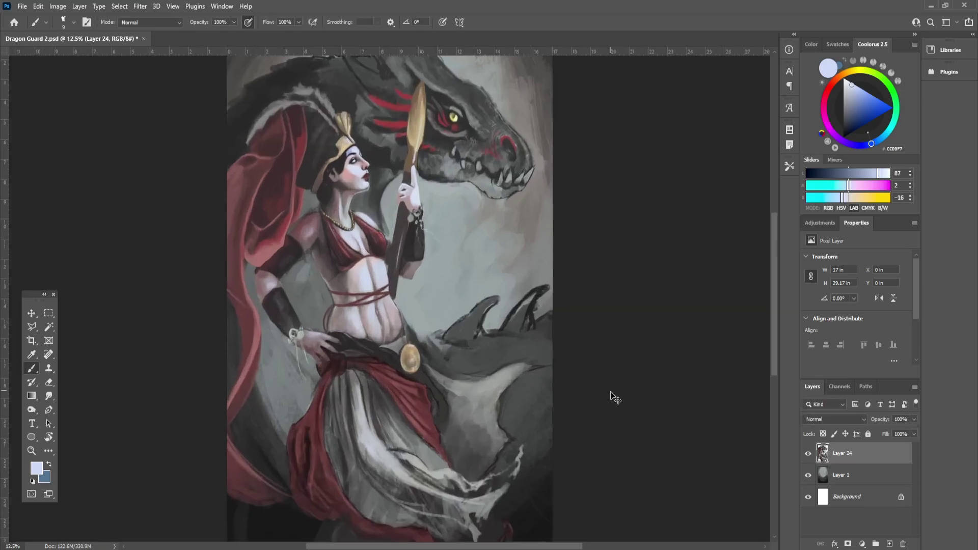
{"action": "key", "text": "ctrl+plus"}
{"action": "left_click_drag", "start_coordinate": [553, 265], "coordinate": [516, 493]}
{"action": "key", "text": "ctrl+plus"}
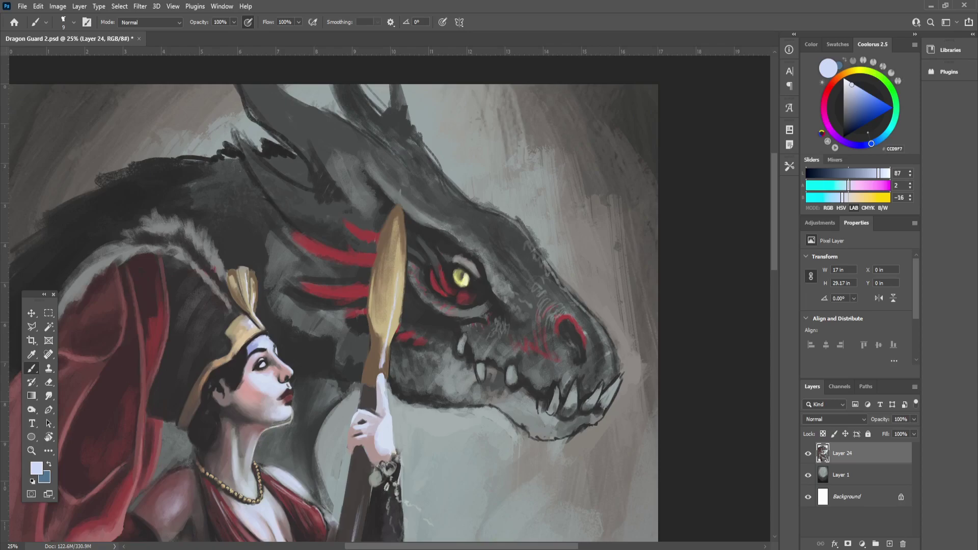
{"action": "left_click", "coordinate": [498, 279], "text": "alt"}
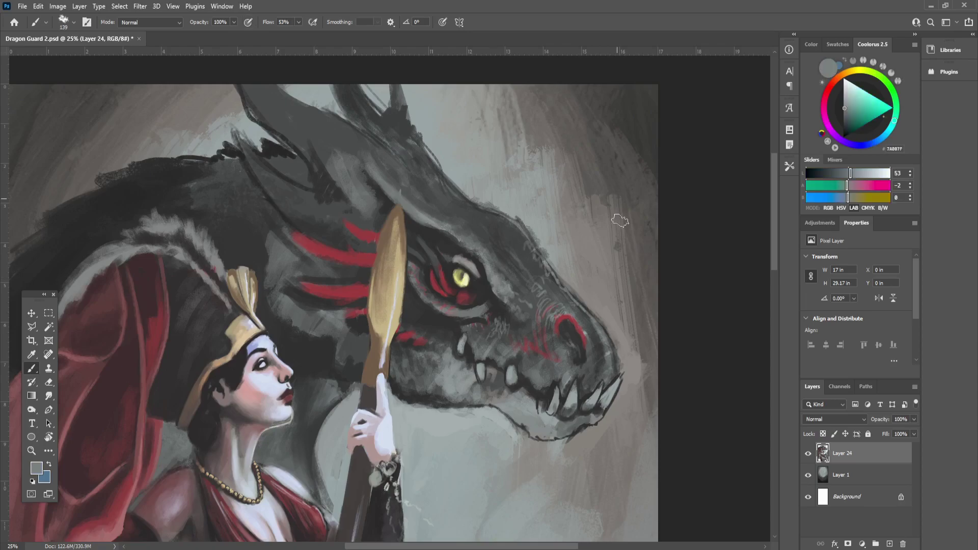
{"action": "key", "text": "bracketright"}
{"action": "key", "text": "bracketright"}
{"action": "left_click_drag", "start_coordinate": [488, 242], "coordinate": [515, 300]}
{"action": "mouse_move", "coordinate": [461, 230]}
{"action": "left_mouse_down"}
{"action": "mouse_move", "coordinate": [497, 248]}
{"action": "mouse_move", "coordinate": [516, 293]}
{"action": "left_mouse_up"}
{"action": "left_click", "coordinate": [493, 230], "text": "alt"}
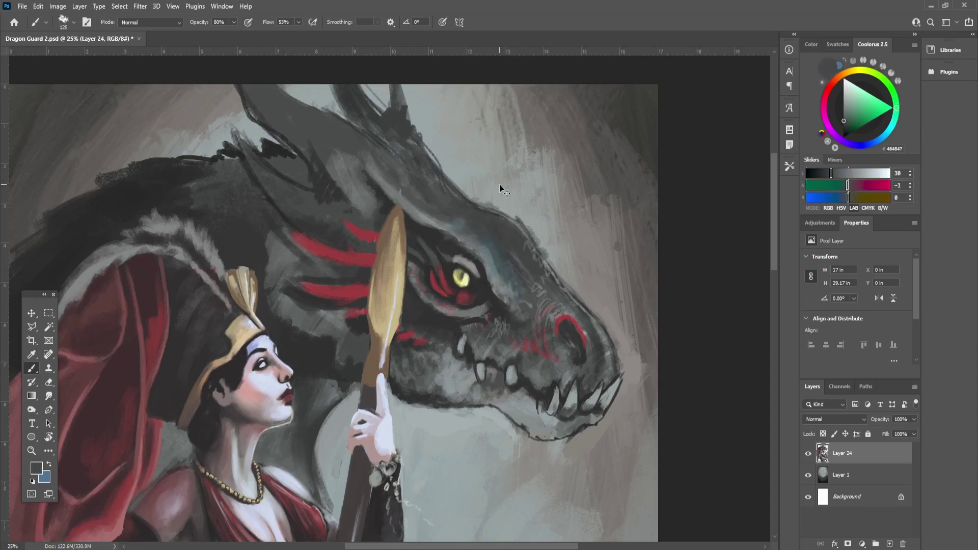
Step: Deepen the dragon's snout in front of the eye with sampled dark gray and a larger textured brush
{"action": "key", "text": "ctrl+plus"}
{"action": "left_click_drag", "start_coordinate": [499, 184], "coordinate": [380, 259]}
{"action": "left_click", "coordinate": [506, 302], "text": "alt"}
{"action": "mouse_move", "coordinate": [445, 327]}
{"action": "left_mouse_down"}
{"action": "mouse_move", "coordinate": [451, 358]}
{"action": "mouse_move", "coordinate": [458, 351]}
{"action": "left_mouse_up"}
{"action": "left_click", "coordinate": [451, 323], "text": "alt"}
{"action": "key", "text": "bracketright"}
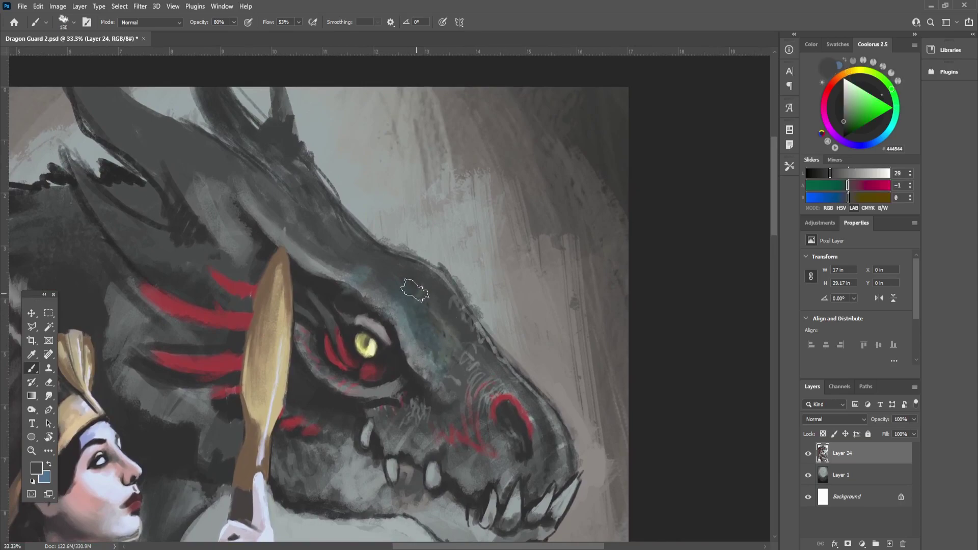
{"action": "key", "text": "bracketright"}
{"action": "mouse_move", "coordinate": [403, 284]}
{"action": "left_mouse_down"}
{"action": "mouse_move", "coordinate": [419, 333]}
{"action": "mouse_move", "coordinate": [325, 266]}
{"action": "mouse_move", "coordinate": [445, 372]}
{"action": "left_mouse_up"}
Step: Set the brush opacity to 40% and brush a sampled light gray over the dragon's snout
{"action": "key", "text": "4"}
{"action": "left_click", "coordinate": [329, 270], "text": "alt"}
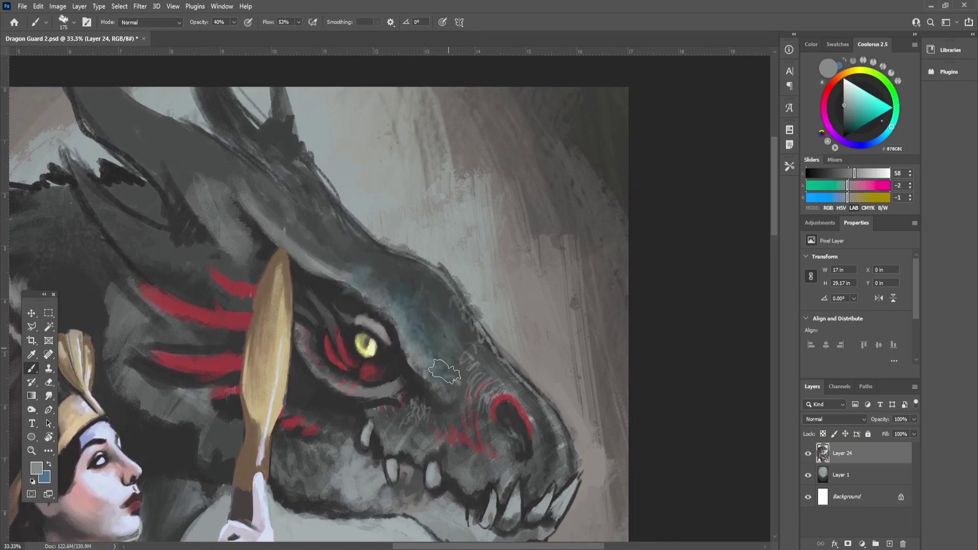
{"action": "left_click_drag", "start_coordinate": [411, 417], "coordinate": [458, 294]}
Step: Shade around the dragon's eye and cheek with sampled dark tones and a smaller brush
{"action": "left_click", "coordinate": [385, 356], "text": "alt"}
{"action": "key", "text": "bracketleft"}
{"action": "key", "text": "bracketleft"}
{"action": "key", "text": "bracketleft"}
{"action": "mouse_move", "coordinate": [340, 338]}
{"action": "left_mouse_down"}
{"action": "mouse_move", "coordinate": [353, 356]}
{"action": "mouse_move", "coordinate": [326, 354]}
{"action": "mouse_move", "coordinate": [327, 328]}
{"action": "left_mouse_up"}
{"action": "left_click", "coordinate": [348, 385], "text": "alt"}
{"action": "mouse_move", "coordinate": [361, 363]}
{"action": "left_mouse_down"}
{"action": "mouse_move", "coordinate": [422, 381]}
{"action": "mouse_move", "coordinate": [400, 380]}
{"action": "mouse_move", "coordinate": [395, 359]}
{"action": "left_mouse_up"}
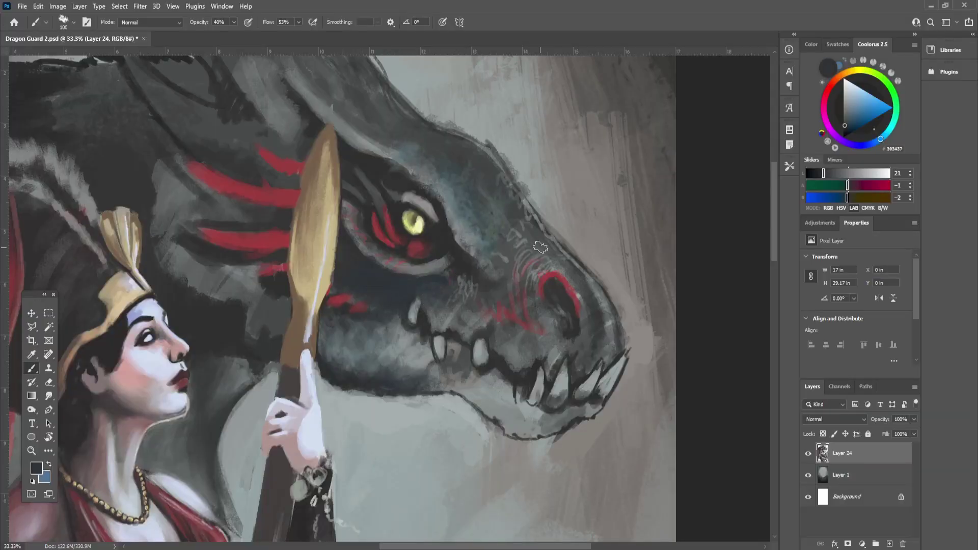
Step: Blend sampled dark grays over the dragon's snout and the area around its eye
{"action": "left_click", "coordinate": [465, 228], "text": "alt"}
{"action": "left_click_drag", "start_coordinate": [465, 228], "coordinate": [480, 203]}
{"action": "mouse_move", "coordinate": [508, 339]}
{"action": "left_mouse_down"}
{"action": "mouse_move", "coordinate": [540, 354]}
{"action": "mouse_move", "coordinate": [464, 437]}
{"action": "left_mouse_up"}
{"action": "key", "text": "ctrl+plus"}
{"action": "left_click", "coordinate": [362, 281], "text": "alt"}
{"action": "left_click_drag", "start_coordinate": [397, 314], "coordinate": [418, 354]}
Step: Reduce the brush size and tone down the dragon's pale upper eyelid with a sampled dark blue-gray
{"action": "key", "text": "bracketleft"}
{"action": "key", "text": "bracketleft"}
{"action": "key", "text": "bracketleft"}
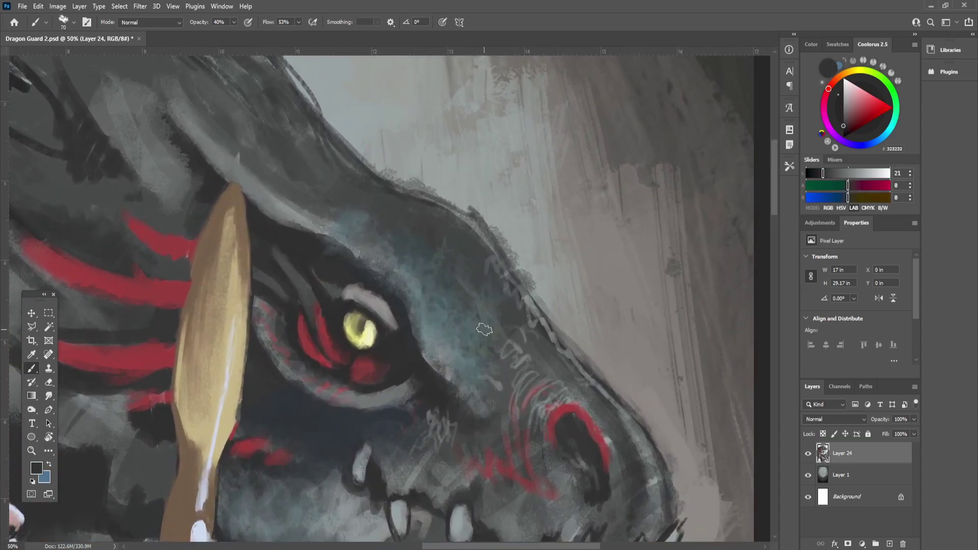
{"action": "left_click", "coordinate": [364, 298], "text": "alt"}
{"action": "left_click", "coordinate": [406, 319], "text": "alt"}
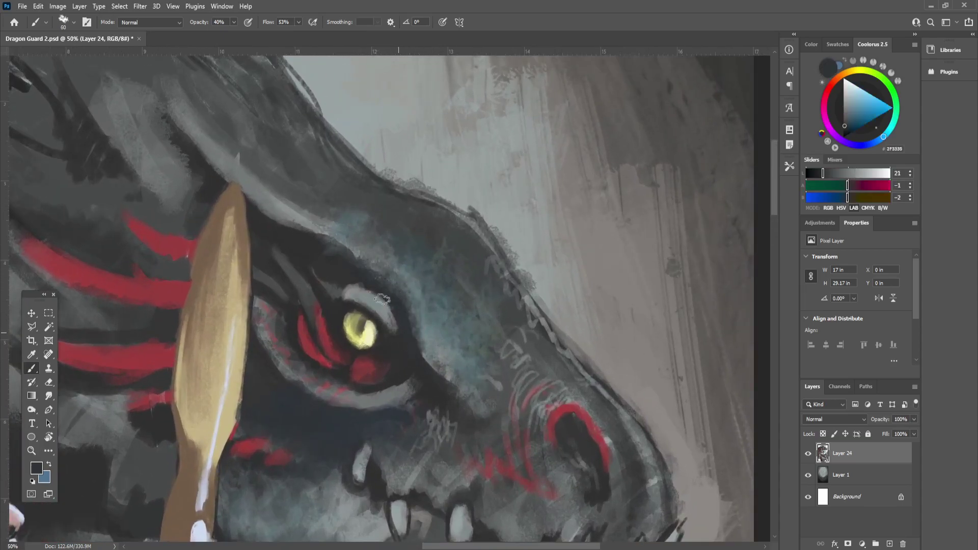
{"action": "left_click_drag", "start_coordinate": [380, 300], "coordinate": [394, 326]}
Step: Blend sampled pink and shadow skin tones across the woman's cheek and jaw
{"action": "mouse_move", "coordinate": [419, 366]}
{"action": "left_mouse_down"}
{"action": "mouse_move", "coordinate": [430, 354]}
{"action": "mouse_move", "coordinate": [602, 329]}
{"action": "left_mouse_up"}
{"action": "key", "text": "ctrl+plus"}
{"action": "left_click", "coordinate": [401, 337], "text": "alt"}
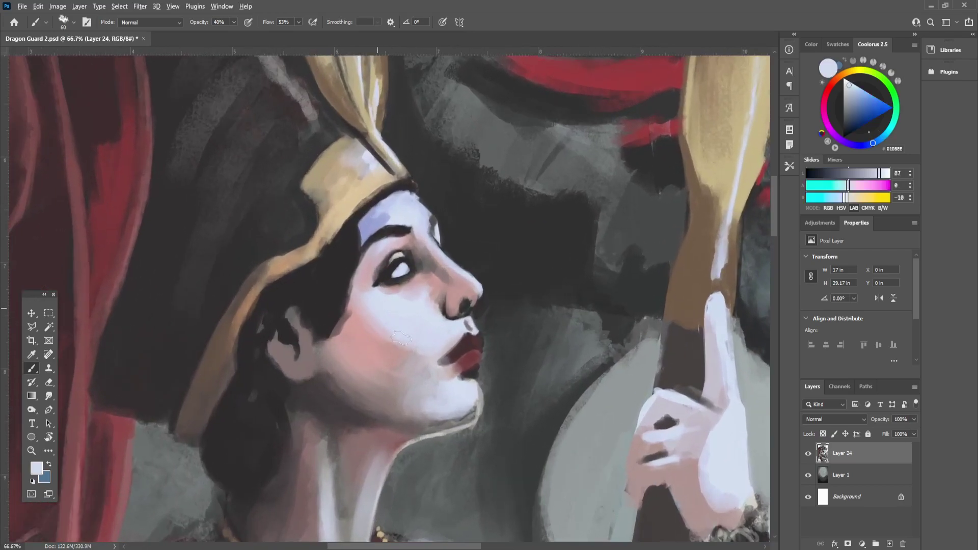
{"action": "left_click", "coordinate": [365, 373], "text": "alt"}
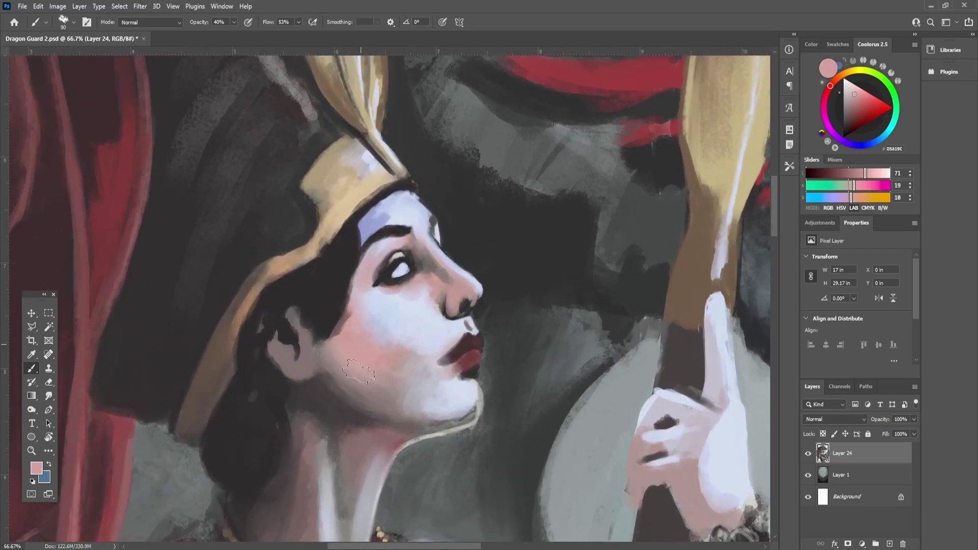
{"action": "left_click", "coordinate": [341, 406], "text": "alt"}
{"action": "mouse_move", "coordinate": [342, 406]}
{"action": "left_mouse_down"}
{"action": "mouse_move", "coordinate": [344, 375]}
{"action": "mouse_move", "coordinate": [386, 405]}
{"action": "left_mouse_up"}
{"action": "left_click", "coordinate": [363, 372], "text": "alt"}
{"action": "left_click_drag", "start_coordinate": [360, 370], "coordinate": [335, 378]}
Step: Switch to a speckled brush at size 80 and texture the woman's cheek with sampled light and pink skin tones
{"action": "key", "text": "."}
{"action": "key", "text": "["}
{"action": "key", "text": "["}
{"action": "key", "text": "["}
{"action": "key", "text": "["}
{"action": "key", "text": "["}
{"action": "key", "text": "["}
{"action": "key", "text": "["}
{"action": "key", "text": "["}
{"action": "key", "text": "["}
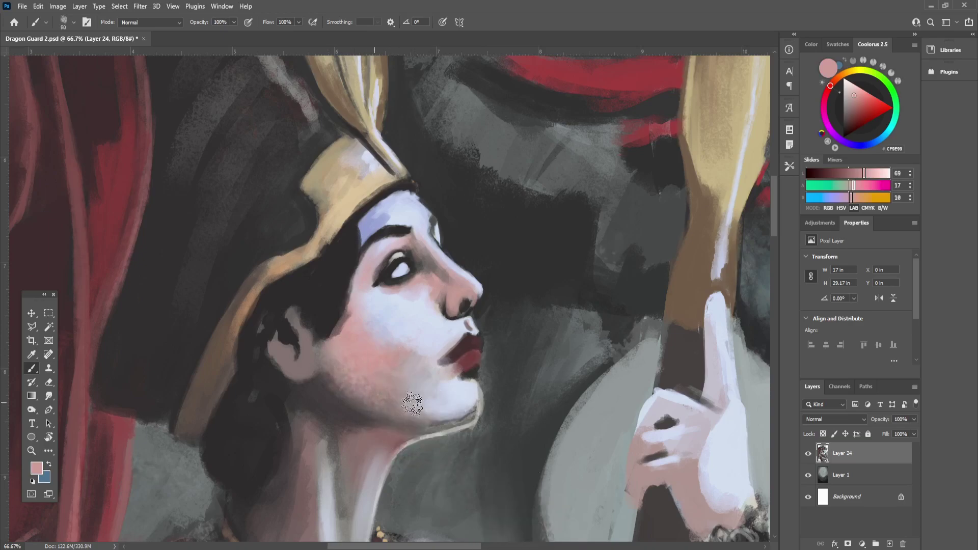
{"action": "left_click", "coordinate": [410, 326], "text": "alt"}
{"action": "left_click_drag", "start_coordinate": [385, 295], "coordinate": [368, 307]}
{"action": "left_click_drag", "start_coordinate": [383, 353], "coordinate": [402, 363]}
{"action": "left_click", "coordinate": [350, 339], "text": "alt"}
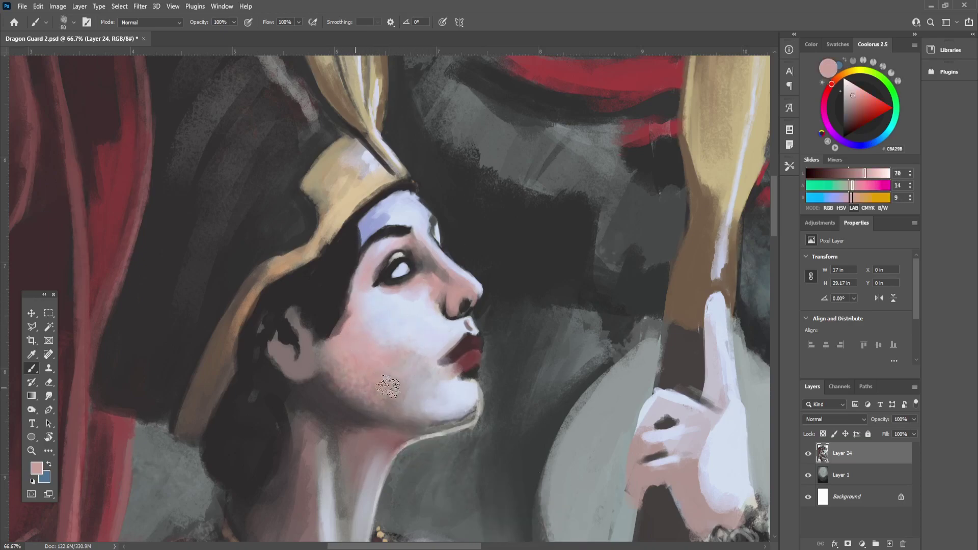
Step: Refine the woman's jaw and cheek with sampled shadow, highlight and pink tones, using brush sizes 100 and 60
{"action": "left_click", "coordinate": [327, 430], "text": "alt"}
{"action": "key", "text": "bracketright"}
{"action": "key", "text": "bracketright"}
{"action": "left_click", "coordinate": [437, 393], "text": "alt"}
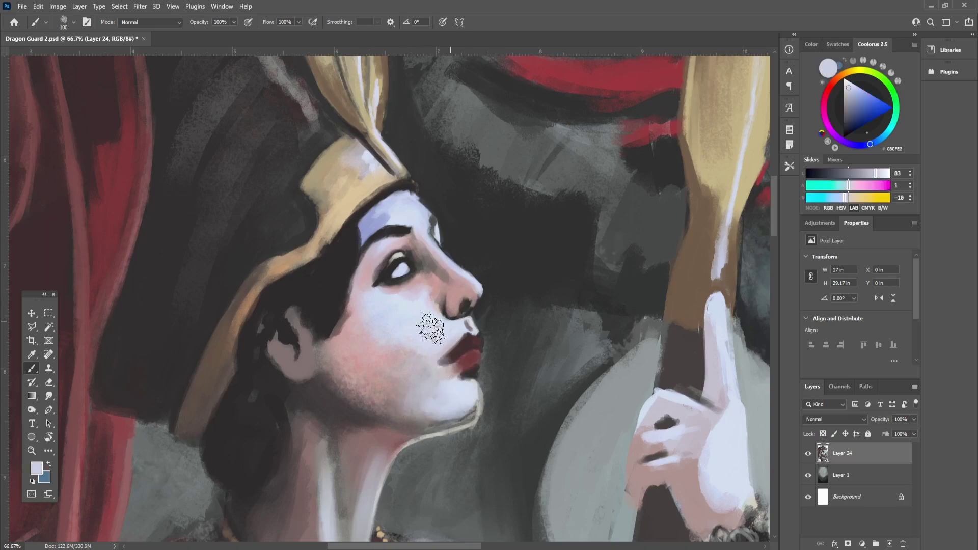
{"action": "left_click", "coordinate": [406, 364], "text": "alt"}
{"action": "key", "text": "bracketleft"}
{"action": "key", "text": "bracketleft"}
{"action": "key", "text": "bracketleft"}
{"action": "key", "text": "bracketleft"}
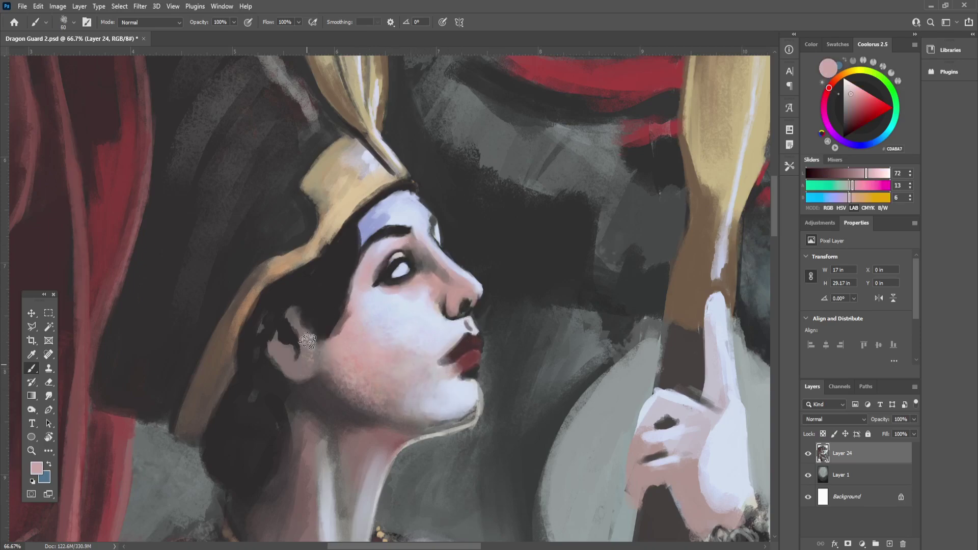
Step: Shade the woman's neck and throat with sampled muted skin tones, using brush sizes 125 and 70
{"action": "left_click_drag", "start_coordinate": [344, 288], "coordinate": [347, 175]}
{"action": "left_click", "coordinate": [316, 405], "text": "alt"}
{"action": "key", "text": "bracketright"}
{"action": "key", "text": "bracketright"}
{"action": "key", "text": "bracketright"}
{"action": "key", "text": "bracketright"}
{"action": "key", "text": "bracketright"}
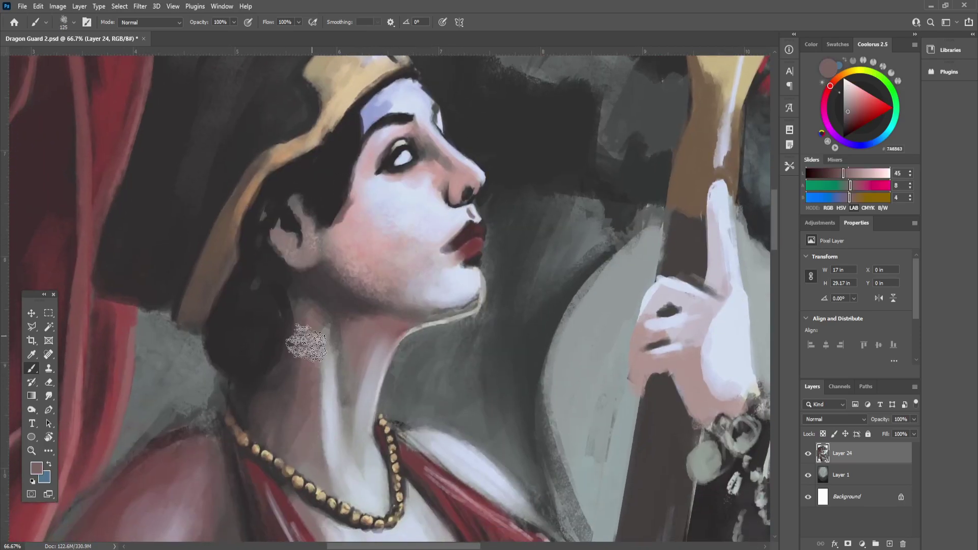
{"action": "left_click", "coordinate": [335, 447], "text": "alt"}
{"action": "key", "text": "bracketleft"}
{"action": "key", "text": "bracketleft"}
{"action": "key", "text": "bracketleft"}
{"action": "key", "text": "bracketleft"}
{"action": "left_click", "coordinate": [331, 482], "text": "alt"}
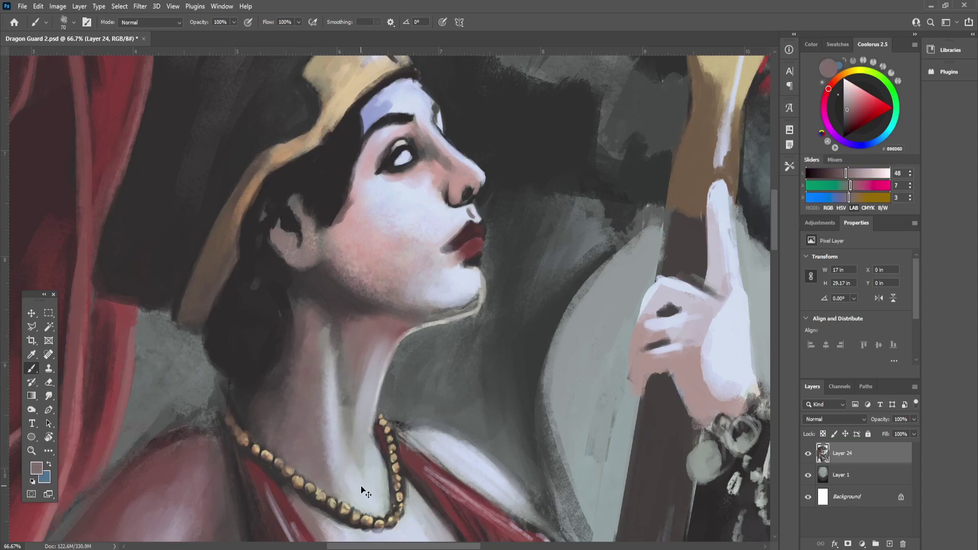
Step: Blend sampled pink and pale skin tones beside the woman's nose and beneath her eye
{"action": "key", "text": "ctrl+minus"}
{"action": "left_click_drag", "start_coordinate": [490, 325], "coordinate": [434, 444]}
{"action": "key", "text": "ctrl+plus"}
{"action": "left_click", "coordinate": [364, 333], "text": "alt"}
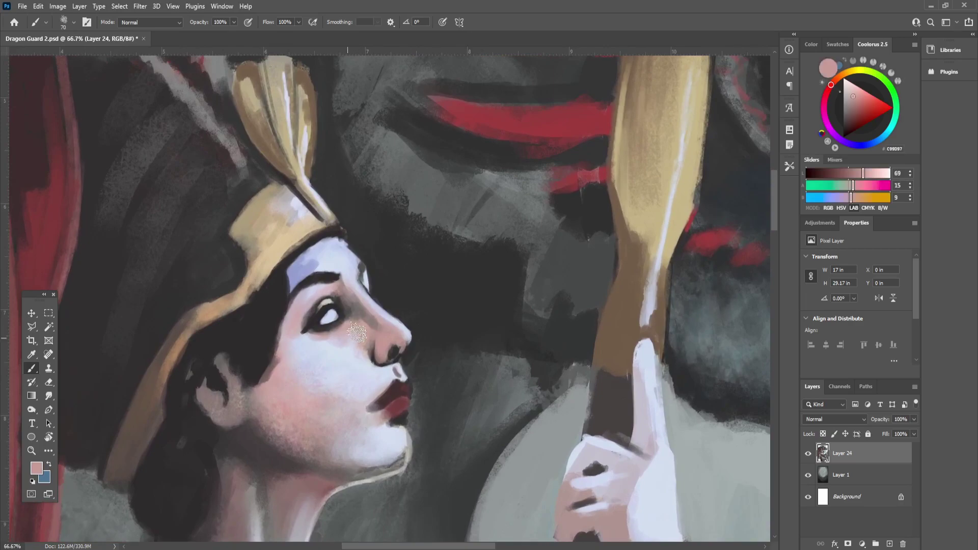
{"action": "key", "text": "ctrl+minus"}
{"action": "key", "text": "ctrl+minus"}
{"action": "left_click", "coordinate": [357, 331], "text": "alt"}
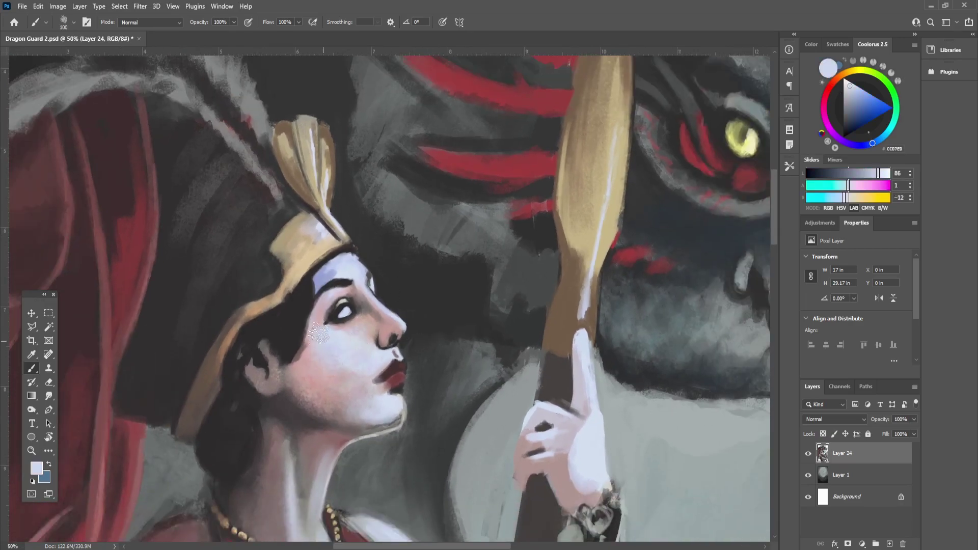
Step: Touch up the woman's hairline and forehead with sampled tones and a size 60 brush
{"action": "left_click", "coordinate": [309, 293], "text": "alt"}
{"action": "left_click", "coordinate": [351, 284], "text": "alt"}
{"action": "key", "text": "bracketleft"}
{"action": "key", "text": "bracketleft"}
{"action": "key", "text": "bracketleft"}
{"action": "key", "text": "bracketleft"}
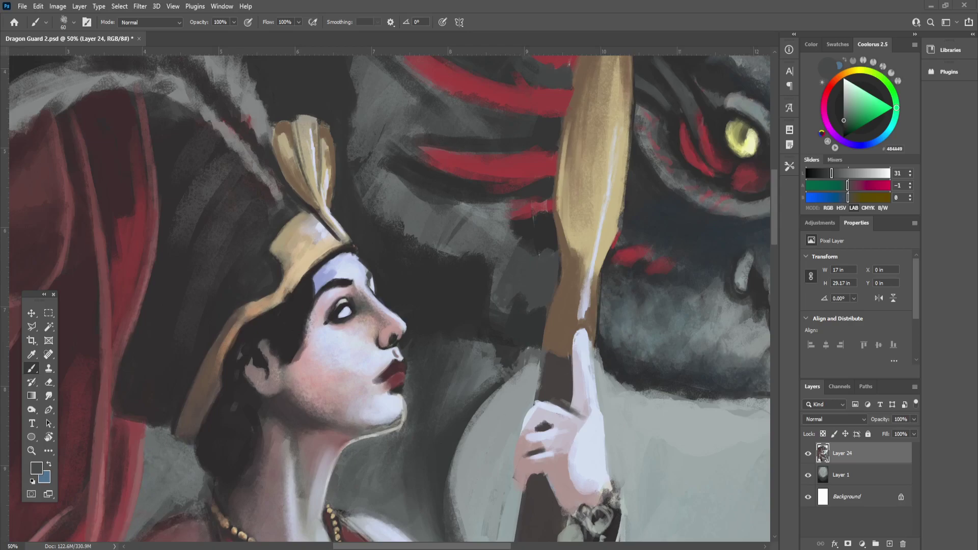
Step: Smooth the speckled blush on the woman's cheek with a different brush at size 70 and sampled mauve
{"action": "left_click", "coordinate": [295, 337], "text": "alt"}
{"action": "key", "text": "bracketright"}
{"action": "key", "text": "bracketright"}
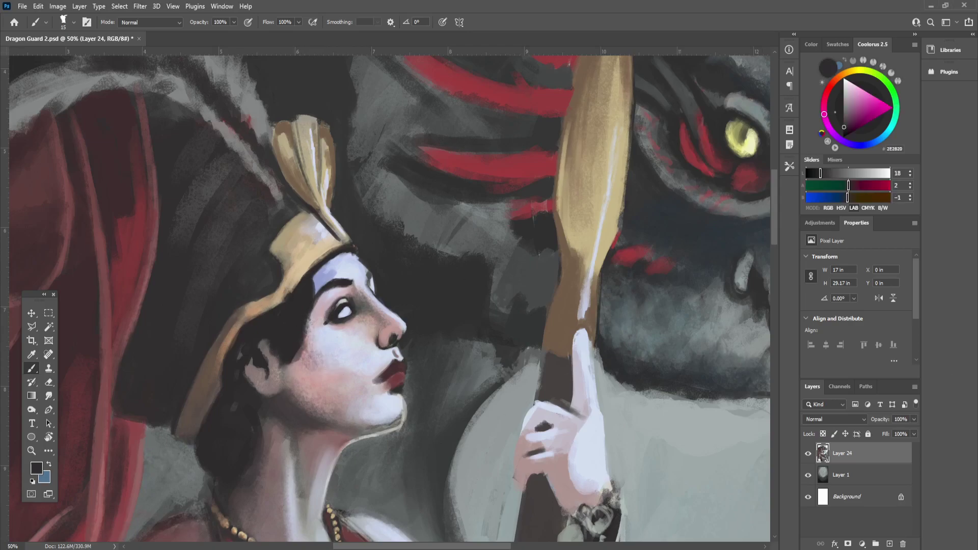
{"action": "left_click", "coordinate": [313, 370], "text": "alt"}
{"action": "key", "text": "bracketright"}
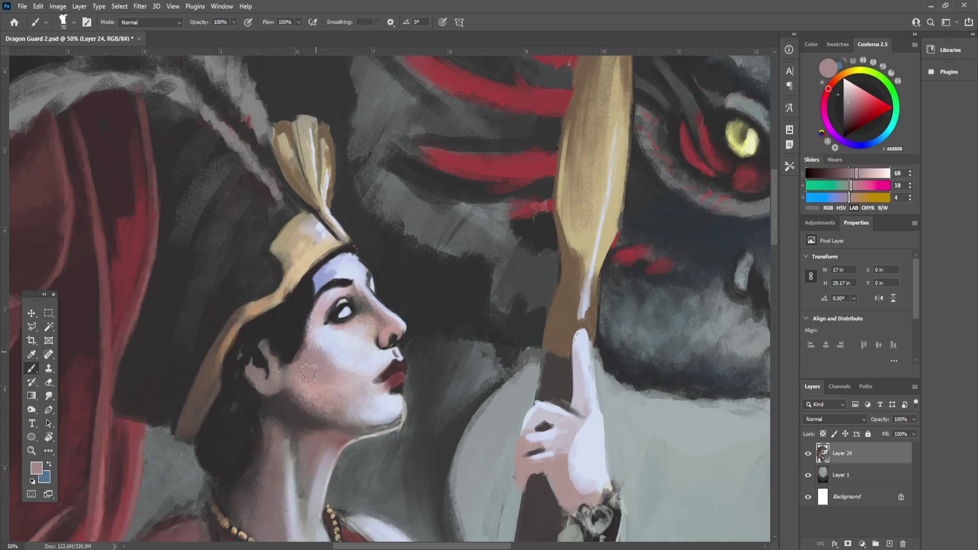
{"action": "left_click", "coordinate": [357, 301], "text": "alt"}
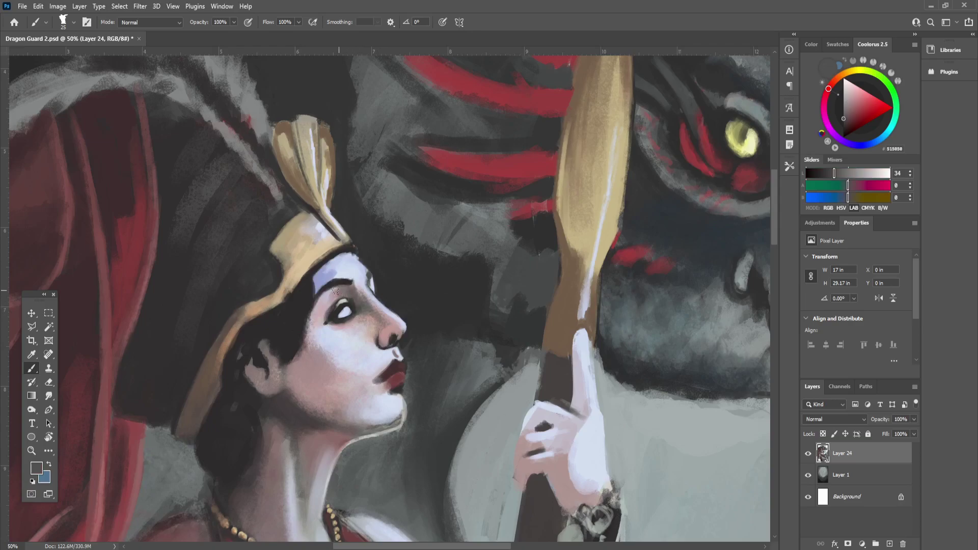
Step: Soften the cheek's light-to-shadow transition with sampled mauve and pale pink, using brush sizes 30 and 40
{"action": "key", "text": "ctrl+minus"}
{"action": "key", "text": "ctrl+minus"}
{"action": "key", "text": "ctrl+plus"}
{"action": "key", "text": "ctrl+plus"}
{"action": "left_click", "coordinate": [312, 383], "text": "alt"}
{"action": "key", "text": "bracketright"}
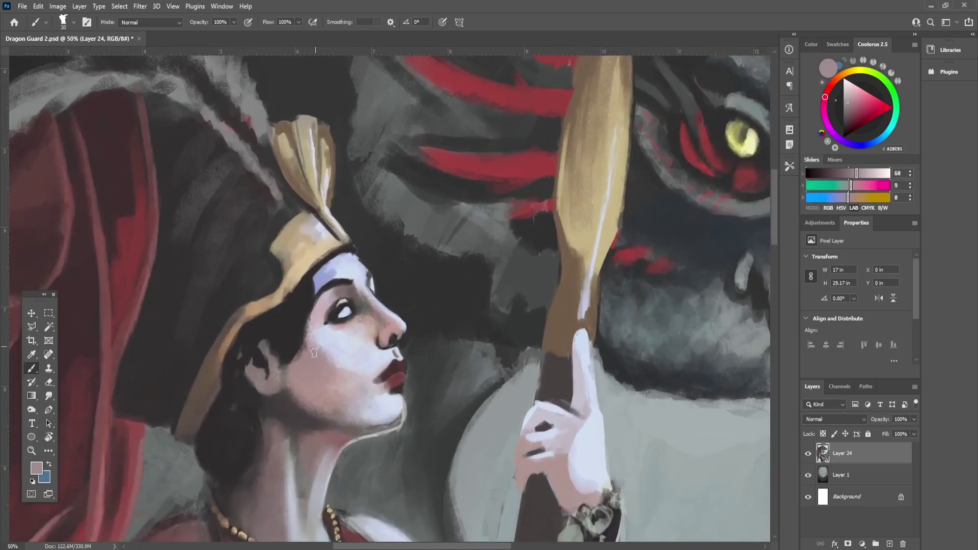
{"action": "left_click", "coordinate": [348, 362], "text": "alt"}
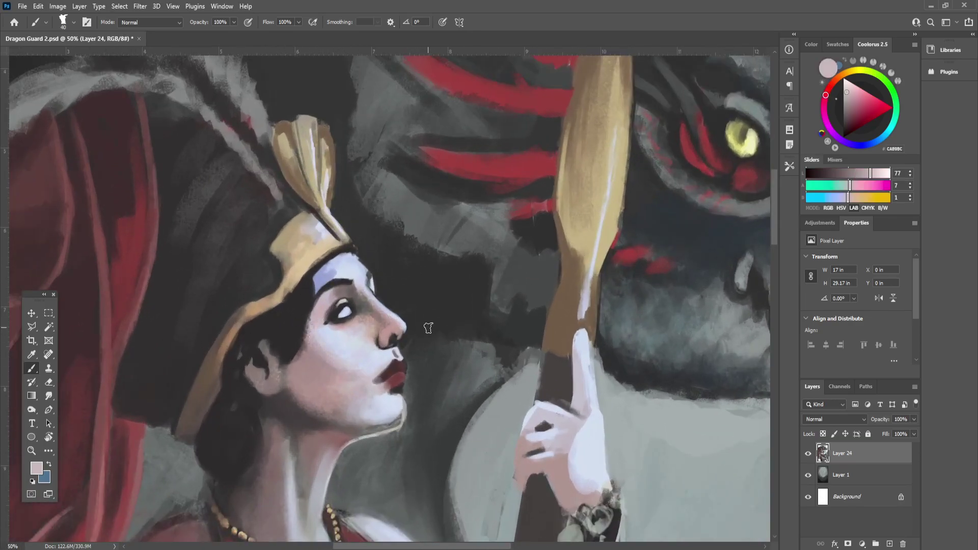
Step: Soften the woman's lips with sampled pink at brush size 20, and clean the chin edge with background gray
{"action": "left_click", "coordinate": [391, 330], "text": "alt"}
{"action": "key", "text": "bracketleft"}
{"action": "key", "text": "bracketleft"}
{"action": "key", "text": "bracketleft"}
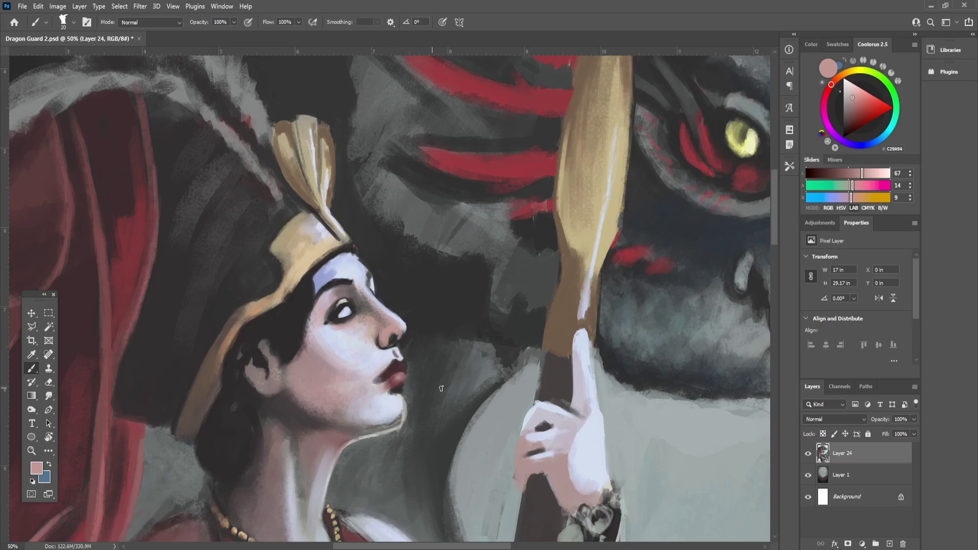
{"action": "left_click", "coordinate": [413, 392], "text": "alt"}
Step: Rework the red cape's edge beside the woman's shoulder with sampled red and dark red tones
{"action": "key", "text": "ctrl+minus"}
{"action": "key", "text": "ctrl+minus"}
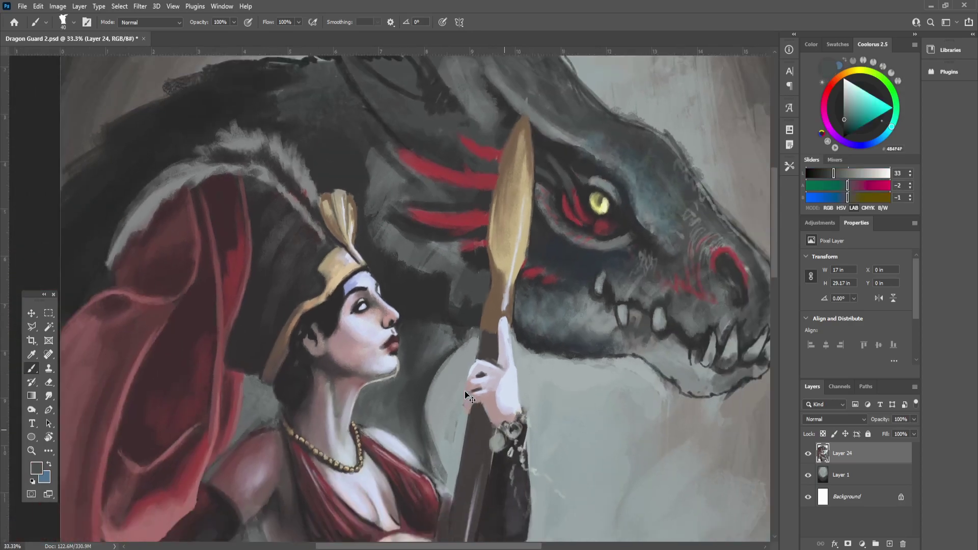
{"action": "left_click_drag", "start_coordinate": [416, 418], "coordinate": [519, 261]}
{"action": "key", "text": "ctrl+minus"}
{"action": "key", "text": "ctrl+minus"}
{"action": "scroll", "coordinate": [520, 263], "scroll_direction": "up", "scroll_amount": 2}
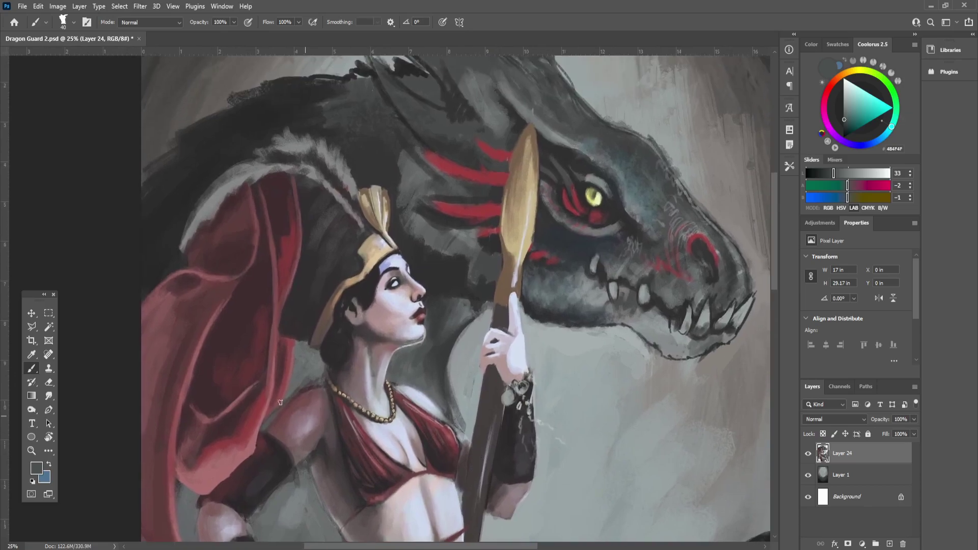
{"action": "left_click", "coordinate": [256, 446], "text": "alt"}
{"action": "left_click", "coordinate": [280, 392], "text": "alt"}
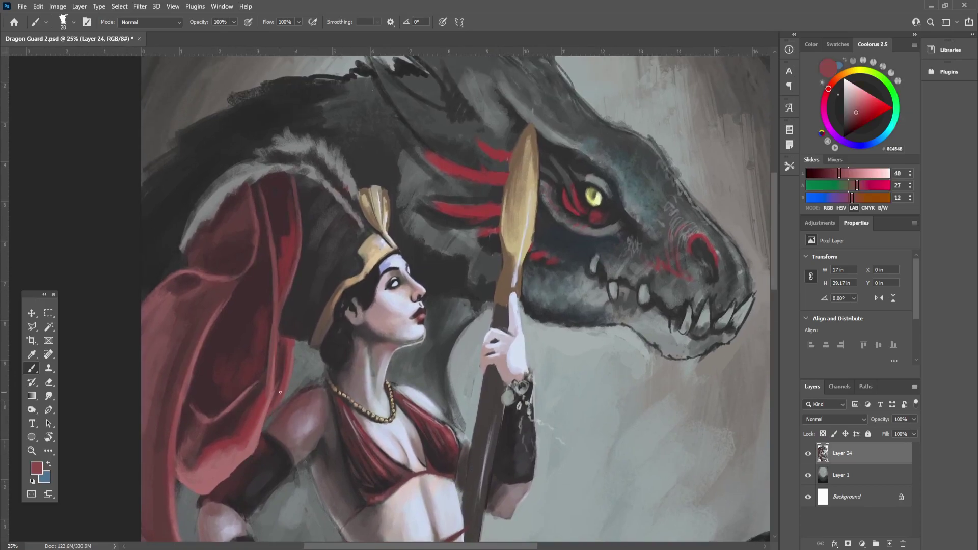
{"action": "left_click", "coordinate": [284, 365], "text": "alt"}
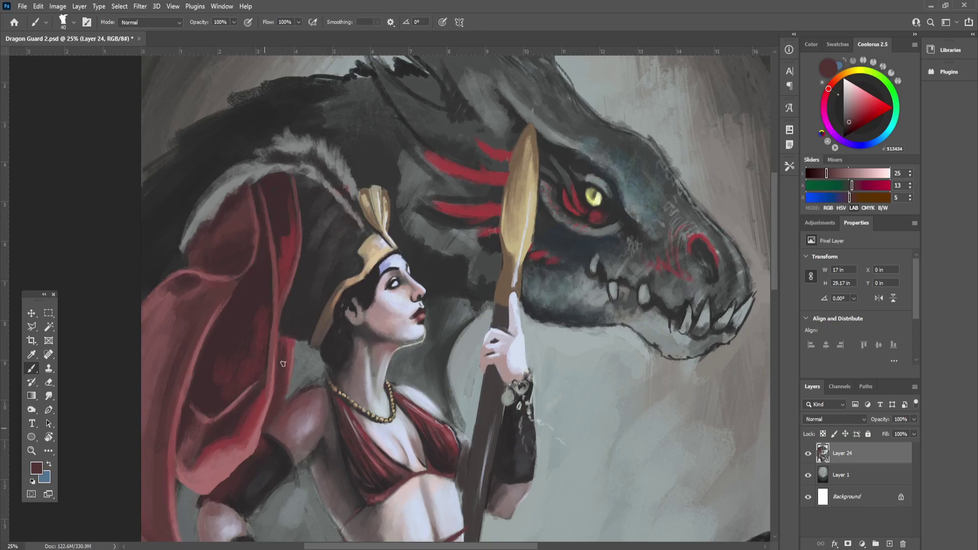
Step: Fill the background gap between the cape, headdress and shoulder with sampled dark grays
{"action": "left_click", "coordinate": [279, 442], "text": "alt"}
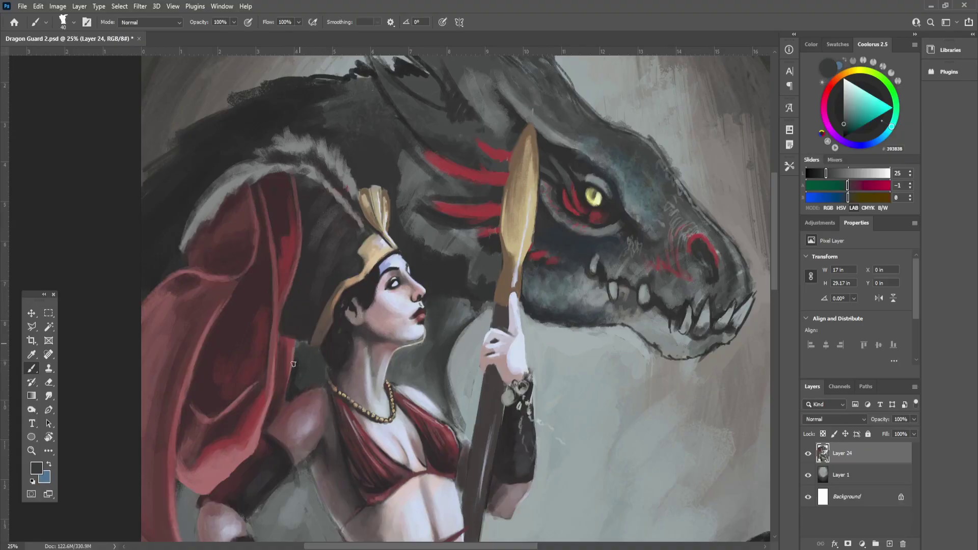
{"action": "left_click", "coordinate": [317, 377], "text": "alt"}
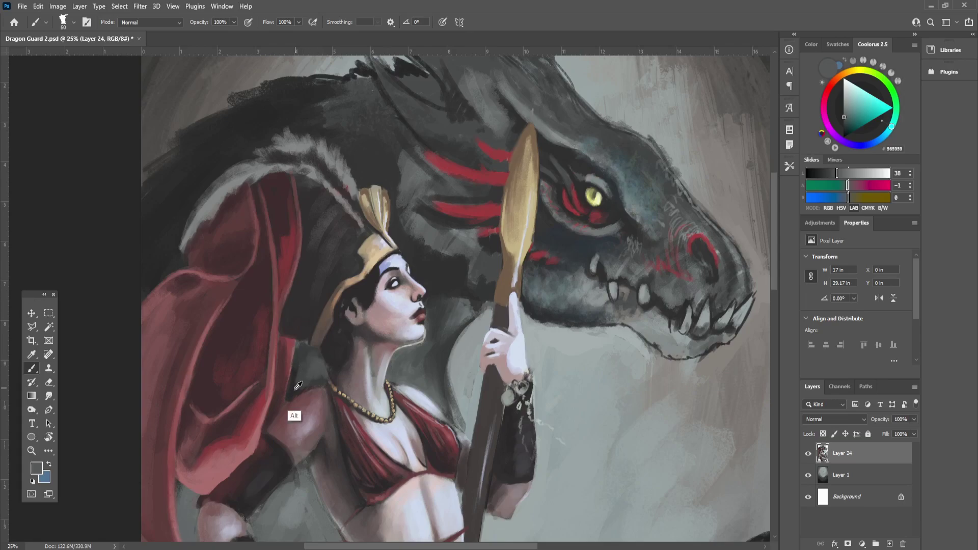
{"action": "left_click", "coordinate": [301, 367], "text": "alt"}
{"action": "left_click", "coordinate": [306, 362], "text": "alt"}
{"action": "scroll", "coordinate": [306, 403], "scroll_direction": "up", "scroll_amount": 1}
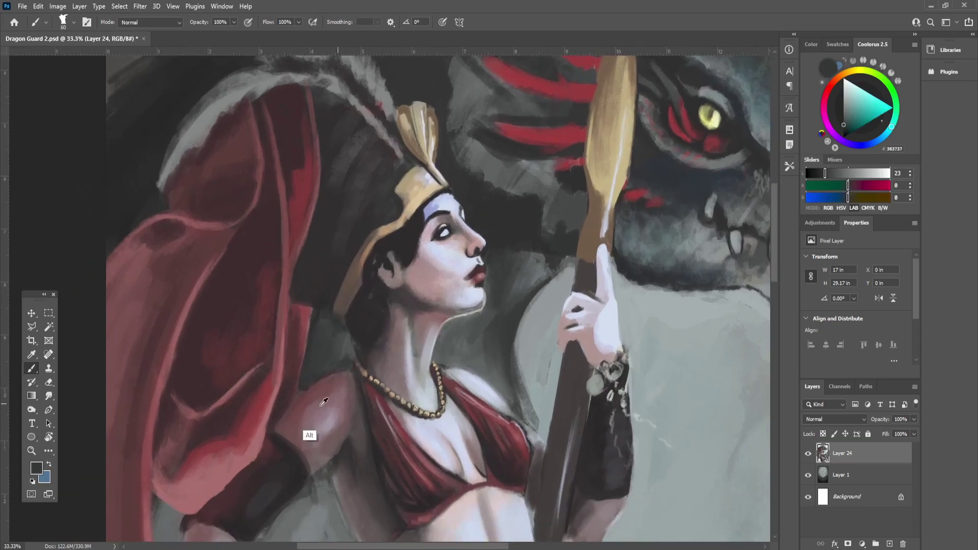
Step: Refine the shoulder's upper edge beside the cape with sampled mauve-brown and dusty red tones
{"action": "left_click", "coordinate": [335, 384], "text": "alt"}
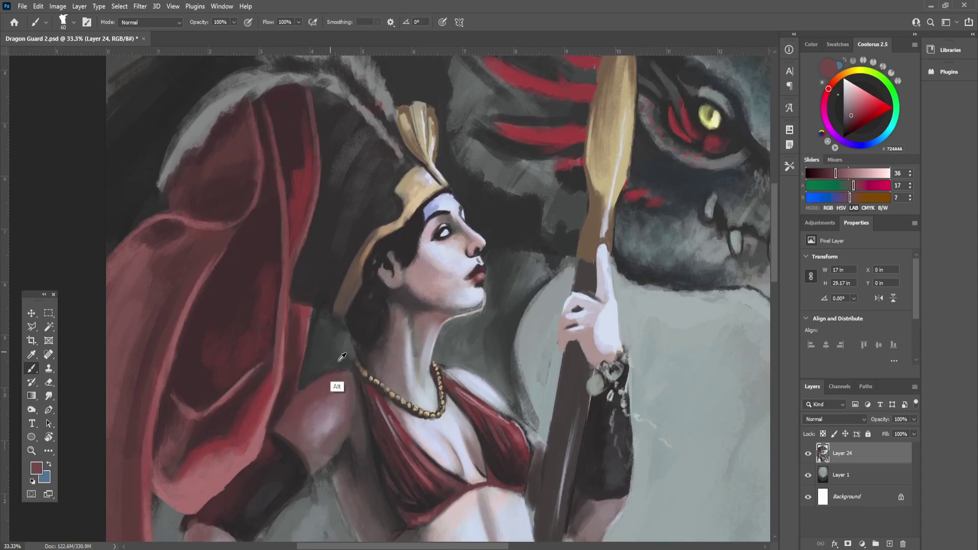
{"action": "left_click", "coordinate": [355, 365], "text": "alt"}
{"action": "left_click", "coordinate": [298, 364], "text": "alt"}
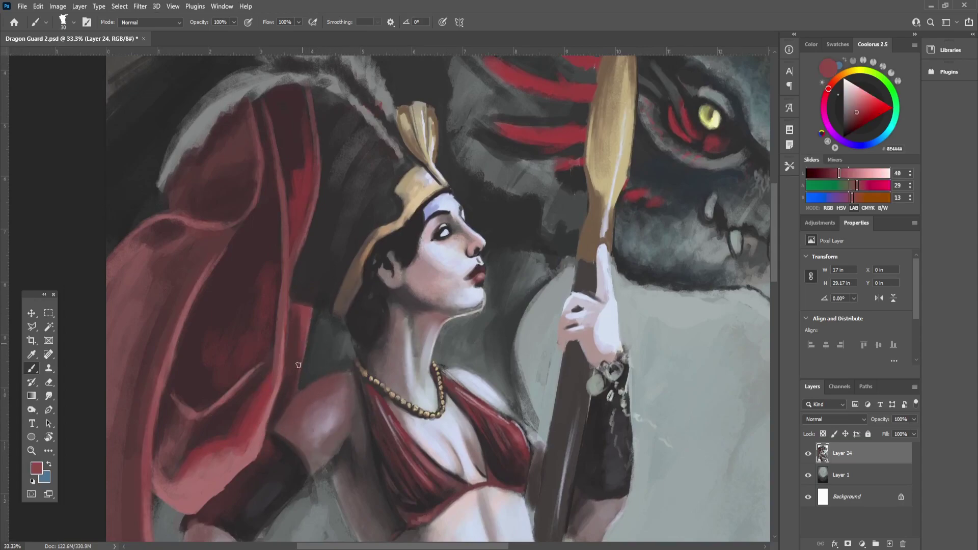
Step: Darken the cape strip between the headdress and the shoulder with sampled dark red at brush size 45
{"action": "left_click", "coordinate": [290, 407], "text": "alt"}
{"action": "key", "text": "bracketright"}
{"action": "key", "text": "bracketright"}
{"action": "key", "text": "bracketright"}
{"action": "mouse_move", "coordinate": [293, 309]}
{"action": "left_mouse_down"}
{"action": "mouse_move", "coordinate": [302, 348]}
{"action": "mouse_move", "coordinate": [306, 310]}
{"action": "left_mouse_up"}
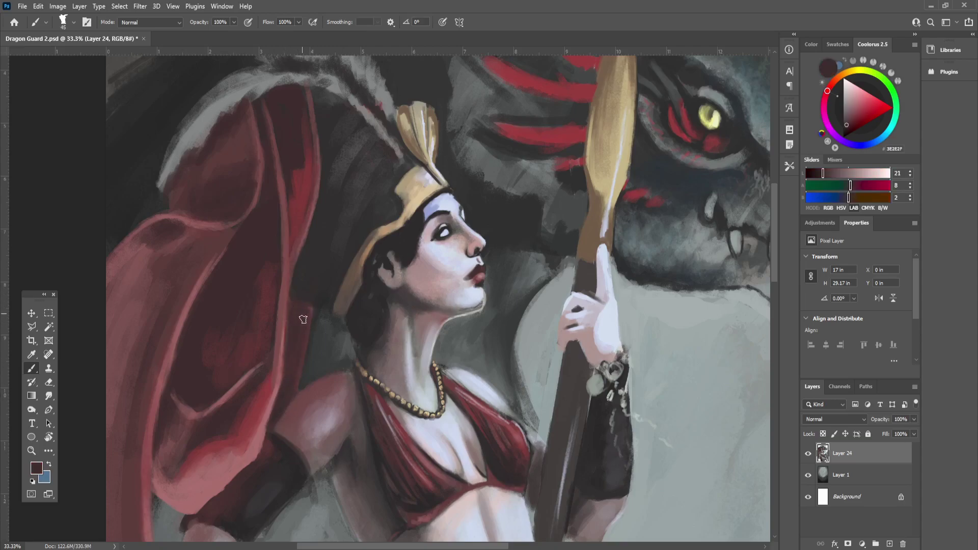
{"action": "left_click", "coordinate": [330, 293], "text": "alt"}
{"action": "key", "text": "ctrl+minus"}
{"action": "key", "text": "ctrl+minus"}
{"action": "key", "text": "ctrl+minus"}
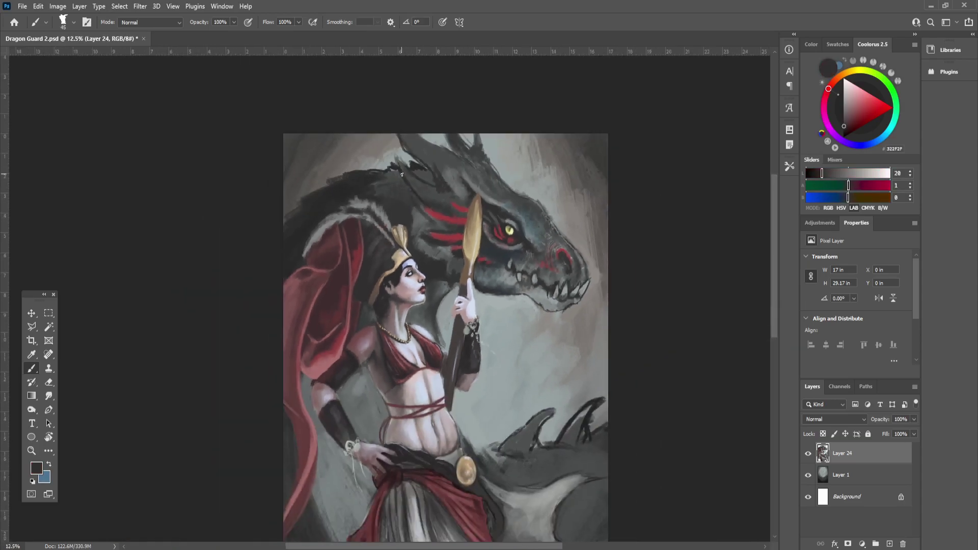
Step: Block dark gray into the background behind the bent arm and beside the cape at brush size 100
{"action": "key", "text": "ctrl+plus"}
{"action": "key", "text": "ctrl+plus"}
{"action": "left_click_drag", "start_coordinate": [336, 351], "coordinate": [343, 260]}
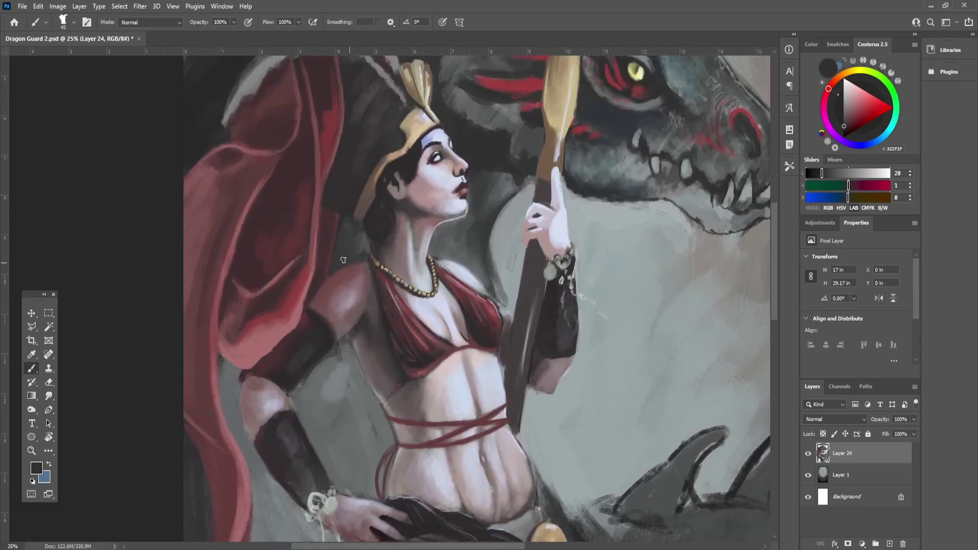
{"action": "left_click", "coordinate": [343, 260], "text": "alt"}
{"action": "mouse_move", "coordinate": [293, 402]}
{"action": "left_mouse_down"}
{"action": "mouse_move", "coordinate": [326, 455]}
{"action": "mouse_move", "coordinate": [351, 432]}
{"action": "left_mouse_up"}
{"action": "key", "text": "ctrl+minus"}
{"action": "key", "text": "bracketright"}
{"action": "key", "text": "bracketright"}
{"action": "key", "text": "bracketright"}
{"action": "key", "text": "bracketright"}
{"action": "key", "text": "bracketright"}
{"action": "key", "text": "bracketright"}
{"action": "left_click_drag", "start_coordinate": [362, 393], "coordinate": [326, 303]}
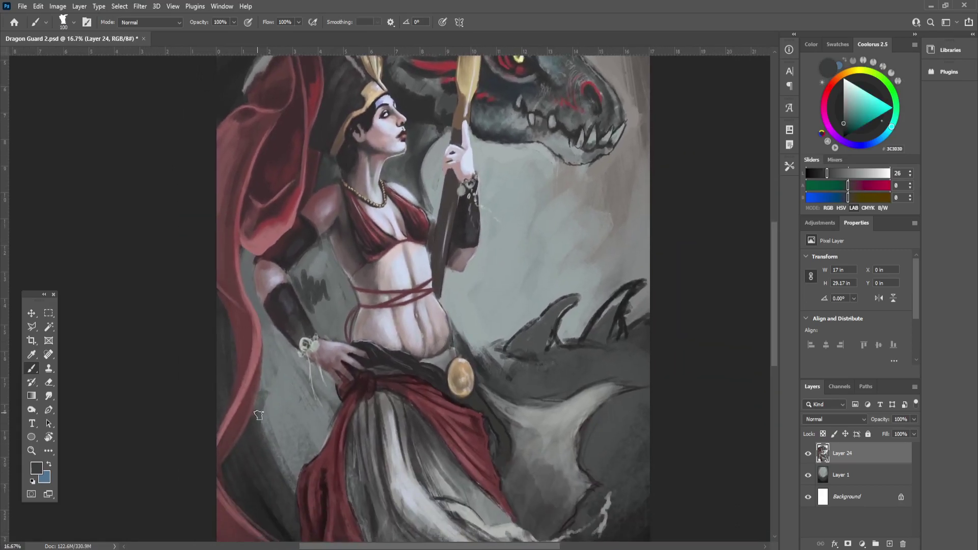
{"action": "mouse_move", "coordinate": [259, 405]}
{"action": "left_mouse_down"}
{"action": "mouse_move", "coordinate": [292, 421]}
{"action": "mouse_move", "coordinate": [290, 494]}
{"action": "left_mouse_up"}
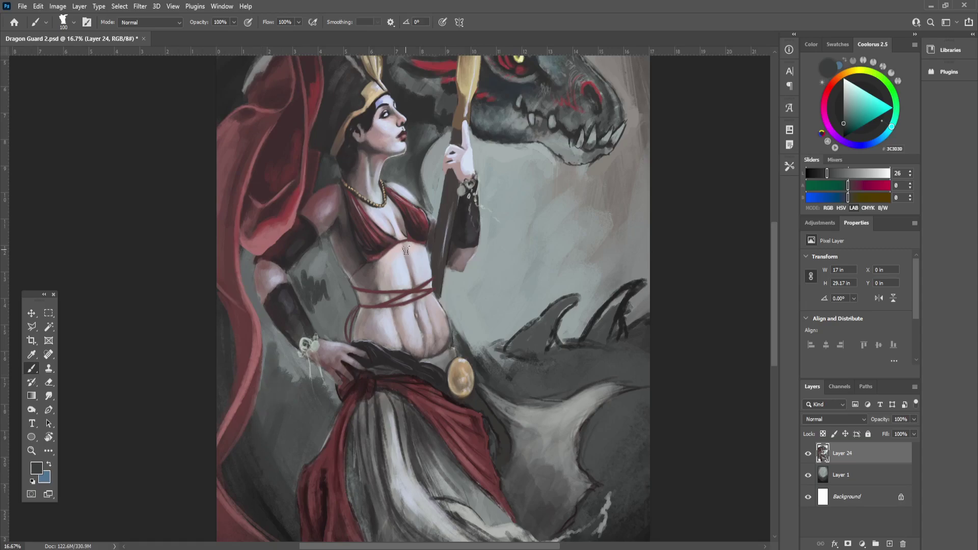
Step: Cover the remaining light background between the cape, bent arm, waist and skirt with dark gray at brush size 125
{"action": "key", "text": "ctrl+plus"}
{"action": "mouse_move", "coordinate": [301, 331]}
{"action": "left_mouse_down"}
{"action": "mouse_move", "coordinate": [266, 341]}
{"action": "mouse_move", "coordinate": [351, 380]}
{"action": "mouse_move", "coordinate": [329, 356]}
{"action": "mouse_move", "coordinate": [344, 353]}
{"action": "mouse_move", "coordinate": [311, 298]}
{"action": "mouse_move", "coordinate": [311, 357]}
{"action": "mouse_move", "coordinate": [204, 357]}
{"action": "mouse_move", "coordinate": [209, 326]}
{"action": "mouse_move", "coordinate": [229, 448]}
{"action": "mouse_move", "coordinate": [250, 420]}
{"action": "mouse_move", "coordinate": [277, 484]}
{"action": "mouse_move", "coordinate": [234, 420]}
{"action": "left_mouse_up"}
{"action": "key", "text": "bracketleft"}
{"action": "key", "text": "bracketleft"}
{"action": "key", "text": "bracketleft"}
{"action": "key", "text": "bracketleft"}
{"action": "key", "text": "bracketright"}
{"action": "key", "text": "bracketright"}
{"action": "key", "text": "bracketright"}
{"action": "key", "text": "bracketright"}
{"action": "key", "text": "bracketright"}
{"action": "left_click_drag", "start_coordinate": [210, 385], "coordinate": [223, 431]}
{"action": "left_click_drag", "start_coordinate": [350, 429], "coordinate": [331, 302]}
{"action": "left_click_drag", "start_coordinate": [245, 388], "coordinate": [225, 408]}
{"action": "mouse_move", "coordinate": [224, 449]}
{"action": "left_mouse_down"}
{"action": "mouse_move", "coordinate": [268, 454]}
{"action": "mouse_move", "coordinate": [262, 495]}
{"action": "mouse_move", "coordinate": [303, 410]}
{"action": "mouse_move", "coordinate": [287, 361]}
{"action": "mouse_move", "coordinate": [292, 375]}
{"action": "mouse_move", "coordinate": [275, 377]}
{"action": "mouse_move", "coordinate": [267, 402]}
{"action": "mouse_move", "coordinate": [256, 396]}
{"action": "mouse_move", "coordinate": [250, 327]}
{"action": "mouse_move", "coordinate": [320, 420]}
{"action": "mouse_move", "coordinate": [313, 391]}
{"action": "mouse_move", "coordinate": [305, 404]}
{"action": "mouse_move", "coordinate": [284, 260]}
{"action": "mouse_move", "coordinate": [309, 271]}
{"action": "mouse_move", "coordinate": [323, 305]}
{"action": "mouse_move", "coordinate": [342, 257]}
{"action": "mouse_move", "coordinate": [335, 287]}
{"action": "mouse_move", "coordinate": [301, 304]}
{"action": "left_mouse_up"}
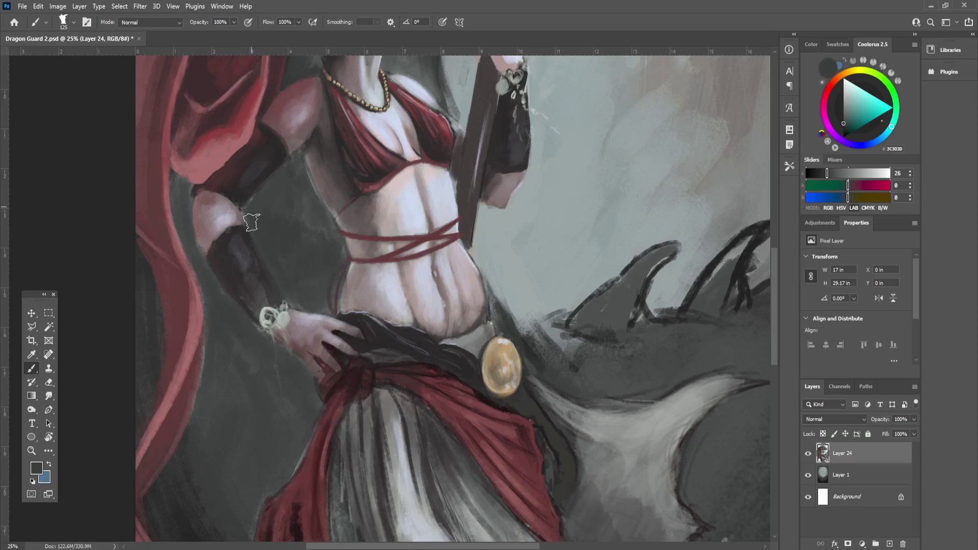
{"action": "key", "text": "ctrl+minus"}
{"action": "key", "text": "ctrl+minus"}
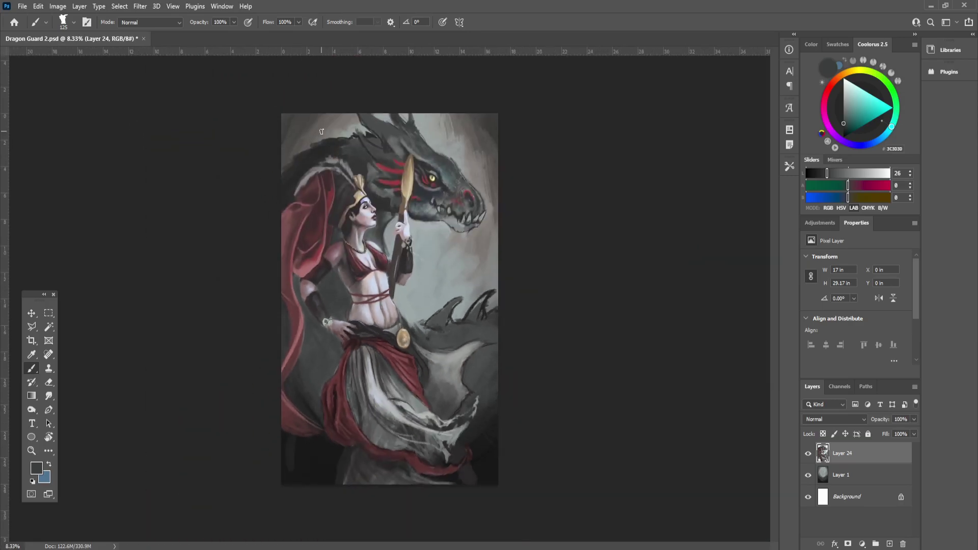
Step: Deepen the background between the lower cape and the skirt with near-black, and sample the cape's dusty red
{"action": "key", "text": "ctrl+plus"}
{"action": "left_click_drag", "start_coordinate": [333, 466], "coordinate": [328, 380]}
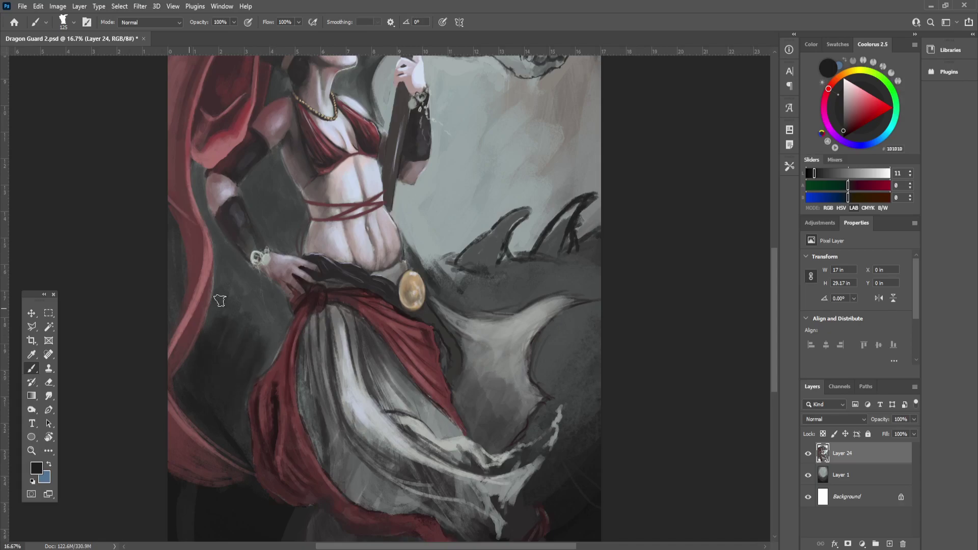
{"action": "left_click_drag", "start_coordinate": [397, 262], "coordinate": [401, 298]}
{"action": "left_click", "coordinate": [195, 334], "text": "alt"}
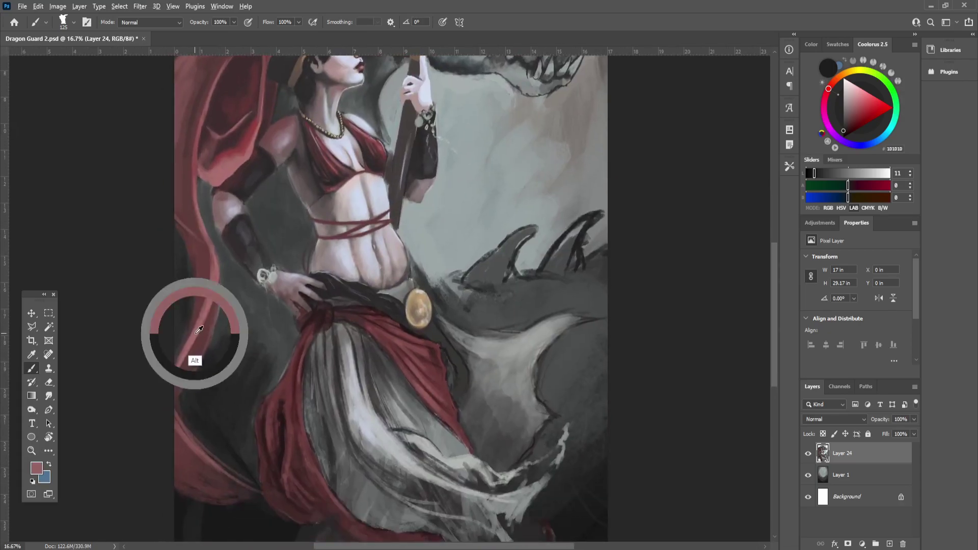
{"action": "key", "text": "ctrl+minus"}
{"action": "key", "text": "ctrl+minus"}
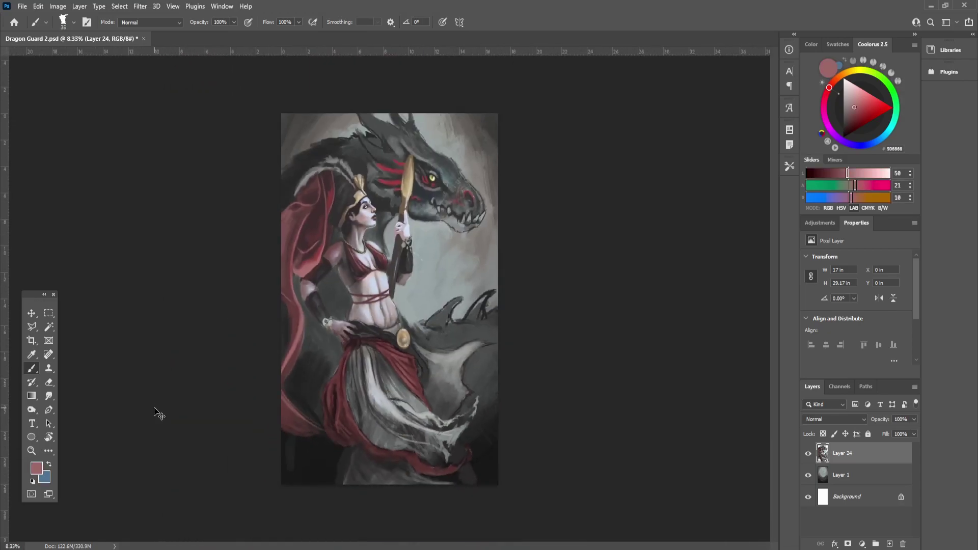
{"action": "key", "text": "ctrl+plus"}
{"action": "key", "text": "ctrl+plus"}
Step: Reshape the flowing curve of the cape beside the arm with Liquify, enlarging its brush to 800 and beyond
{"action": "left_click", "coordinate": [140, 6]}
{"action": "left_click", "coordinate": [150, 105]}
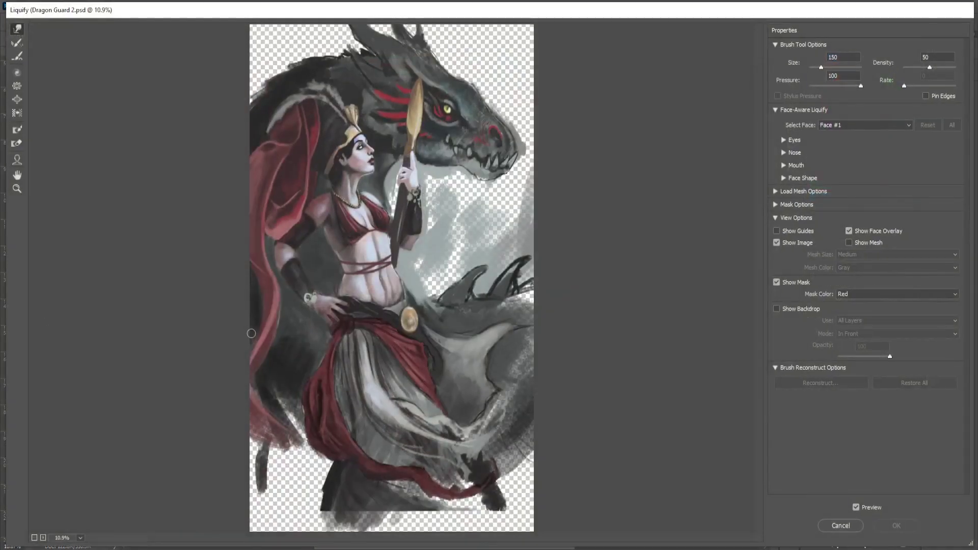
{"action": "mouse_move", "coordinate": [265, 296]}
{"action": "left_mouse_down"}
{"action": "mouse_move", "coordinate": [247, 324]}
{"action": "mouse_move", "coordinate": [258, 303]}
{"action": "mouse_move", "coordinate": [269, 329]}
{"action": "mouse_move", "coordinate": [281, 296]}
{"action": "mouse_move", "coordinate": [268, 345]}
{"action": "mouse_move", "coordinate": [275, 309]}
{"action": "mouse_move", "coordinate": [264, 243]}
{"action": "left_mouse_up"}
{"action": "key", "text": "bracketright"}
{"action": "key", "text": "bracketright"}
{"action": "key", "text": "bracketright"}
{"action": "key", "text": "bracketright"}
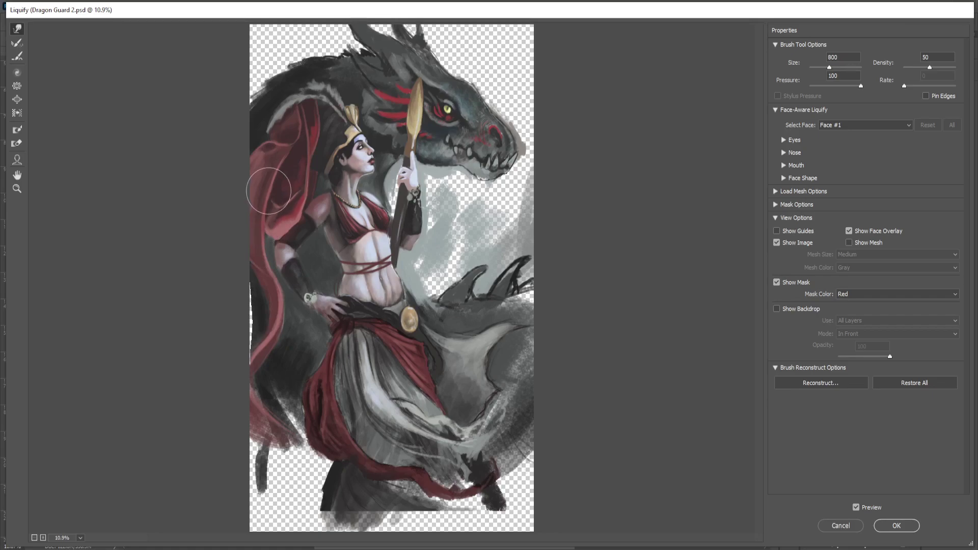
{"action": "key", "text": "bracketright"}
{"action": "key", "text": "bracketright"}
{"action": "mouse_move", "coordinate": [253, 306]}
{"action": "left_mouse_down"}
{"action": "mouse_move", "coordinate": [255, 327]}
{"action": "mouse_move", "coordinate": [174, 296]}
{"action": "mouse_move", "coordinate": [202, 338]}
{"action": "left_mouse_up"}
{"action": "key", "text": "Return"}
Step: Shade the cape's folds from beside the arm down to its lower end with sampled dark red at brush size 70
{"action": "left_click", "coordinate": [189, 305], "text": "alt"}
{"action": "key", "text": "bracketright"}
{"action": "key", "text": "bracketright"}
{"action": "key", "text": "bracketright"}
{"action": "key", "text": "bracketright"}
{"action": "key", "text": "bracketright"}
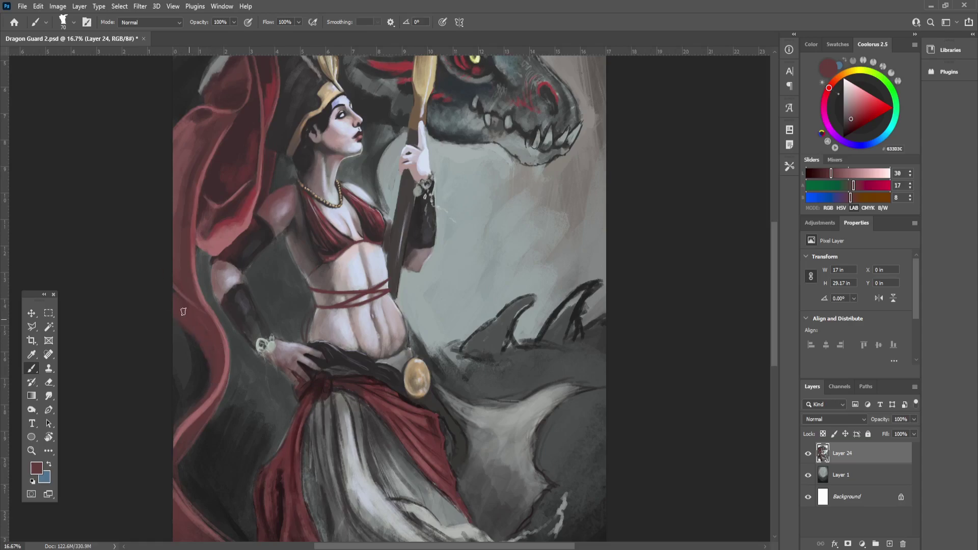
{"action": "scroll", "coordinate": [191, 346], "scroll_direction": "down", "scroll_amount": 3}
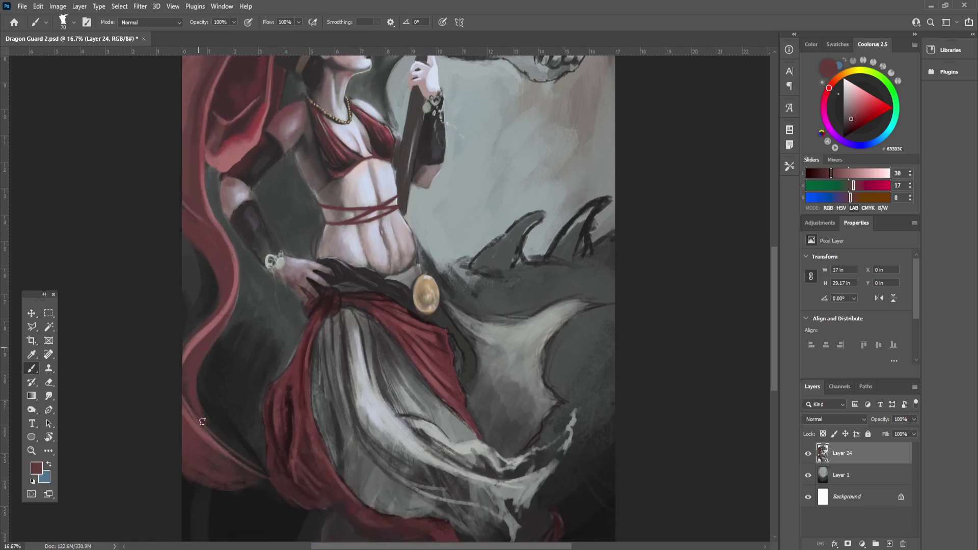
{"action": "left_click_drag", "start_coordinate": [363, 314], "coordinate": [349, 445]}
{"action": "key", "text": "ctrl+minus"}
{"action": "key", "text": "ctrl+minus"}
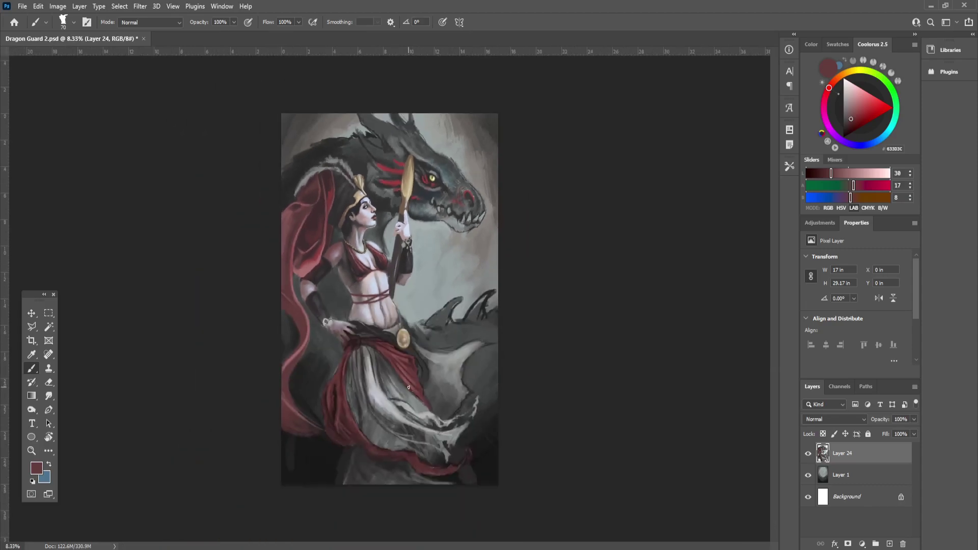
Step: Trim the cape's lower end into a narrow ribbon by painting near-black around it at brush size 125
{"action": "key", "text": "ctrl+plus"}
{"action": "key", "text": "ctrl+plus"}
{"action": "left_click_drag", "start_coordinate": [408, 387], "coordinate": [409, 282]}
{"action": "left_click", "coordinate": [214, 471], "text": "alt"}
{"action": "mouse_move", "coordinate": [213, 442]}
{"action": "left_mouse_down"}
{"action": "mouse_move", "coordinate": [157, 380]}
{"action": "mouse_move", "coordinate": [188, 458]}
{"action": "mouse_move", "coordinate": [267, 479]}
{"action": "left_mouse_up"}
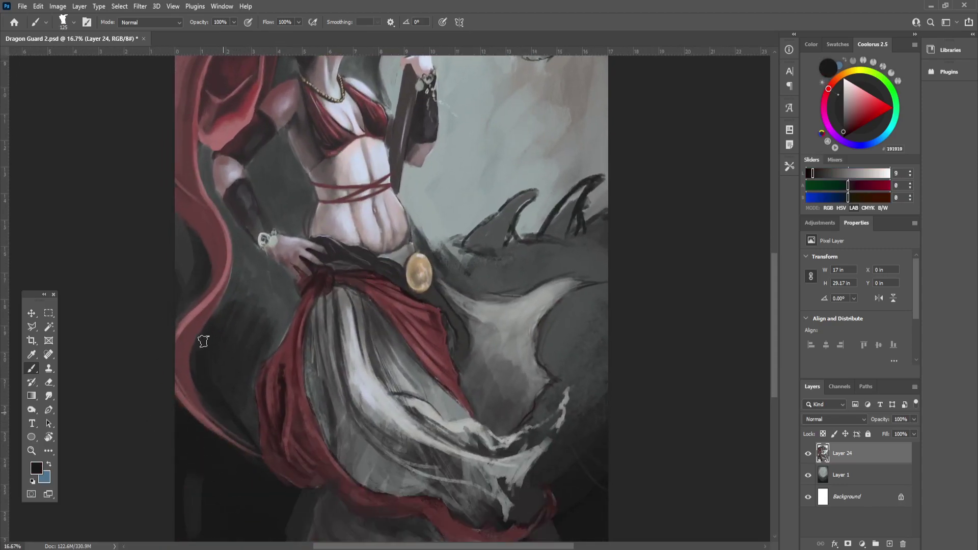
{"action": "left_click_drag", "start_coordinate": [238, 420], "coordinate": [244, 391]}
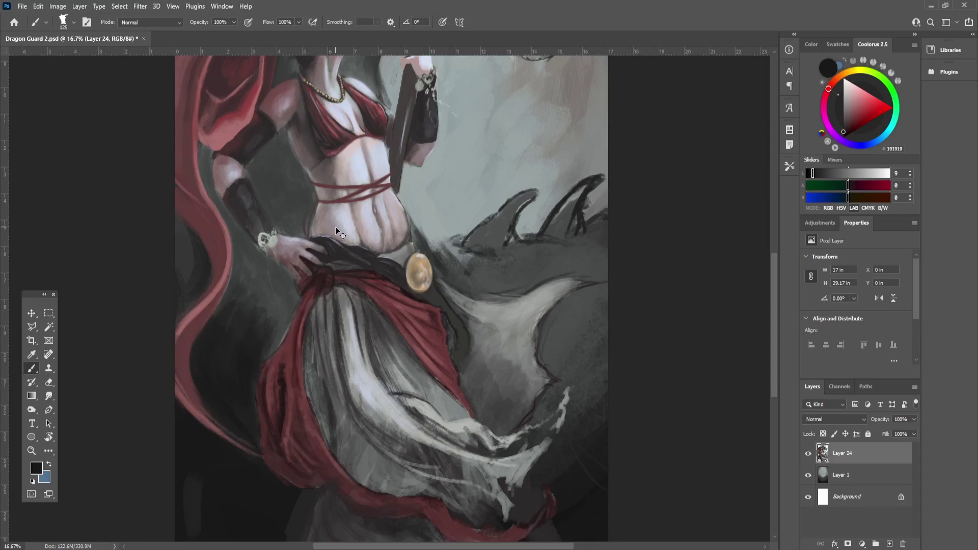
{"action": "key", "text": "ctrl+minus"}
{"action": "key", "text": "ctrl+minus"}
Step: Touch up the lower cape's outer edge with sampled dusty red, reducing the brush from size 70 to 25
{"action": "key", "text": "ctrl+plus"}
{"action": "key", "text": "ctrl+plus"}
{"action": "key", "text": "ctrl+plus"}
{"action": "left_click_drag", "start_coordinate": [258, 480], "coordinate": [386, 267]}
{"action": "left_click", "coordinate": [204, 373], "text": "alt"}
{"action": "key", "text": "bracketleft"}
{"action": "key", "text": "bracketleft"}
{"action": "key", "text": "bracketleft"}
{"action": "key", "text": "bracketleft"}
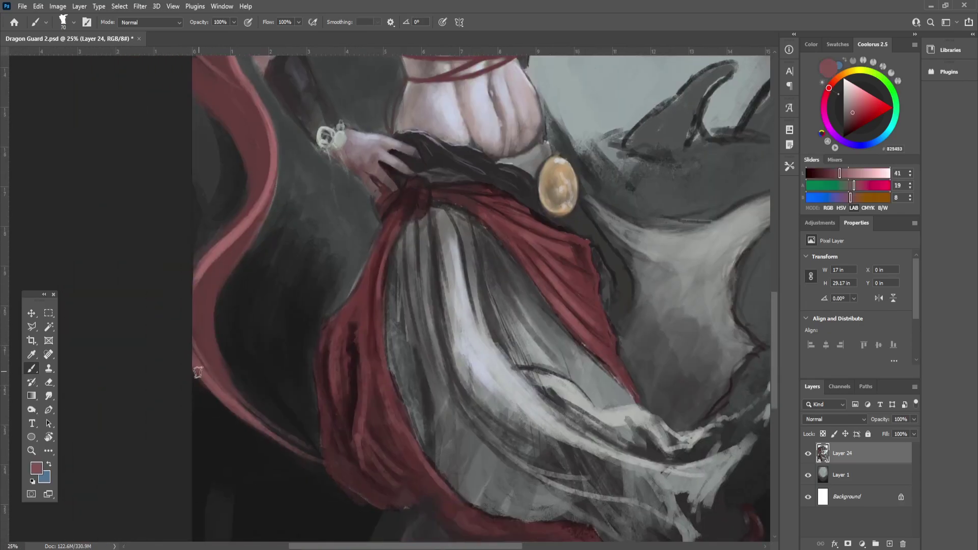
{"action": "key", "text": "bracketleft"}
{"action": "key", "text": "bracketleft"}
{"action": "key", "text": "bracketleft"}
{"action": "key", "text": "bracketleft"}
{"action": "key", "text": "bracketleft"}
{"action": "key", "text": "bracketleft"}
{"action": "key", "text": "bracketleft"}
{"action": "left_click_drag", "start_coordinate": [210, 391], "coordinate": [276, 449]}
{"action": "key", "text": "ctrl+z"}
{"action": "key", "text": "ctrl+z"}
Step: Extend the cape's narrow end across the red skirt drape with dusty red, and sample near-black from the adjoining background
{"action": "mouse_move", "coordinate": [234, 411]}
{"action": "left_mouse_down"}
{"action": "mouse_move", "coordinate": [276, 447]}
{"action": "mouse_move", "coordinate": [363, 476]}
{"action": "left_mouse_up"}
{"action": "left_click_drag", "start_coordinate": [288, 443], "coordinate": [379, 482]}
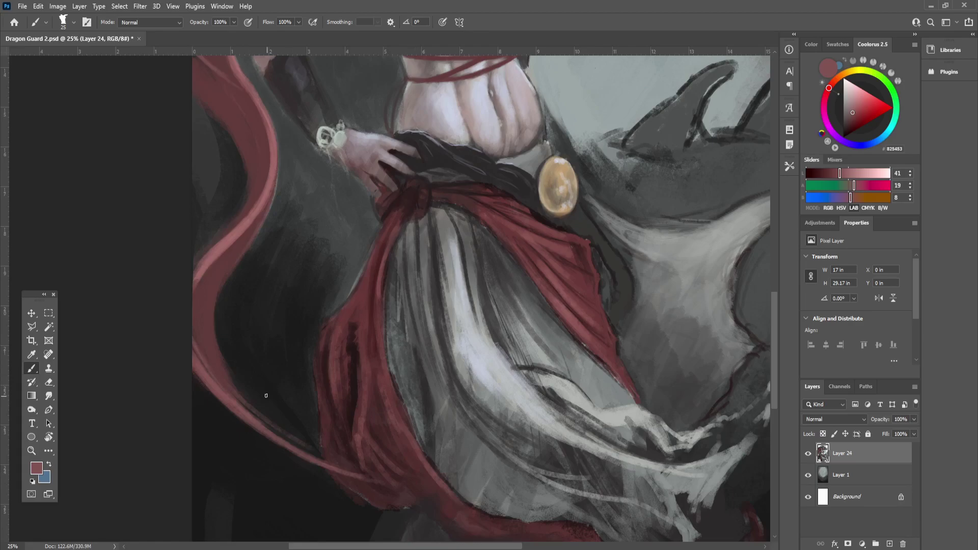
{"action": "left_click", "coordinate": [266, 396], "text": "alt"}
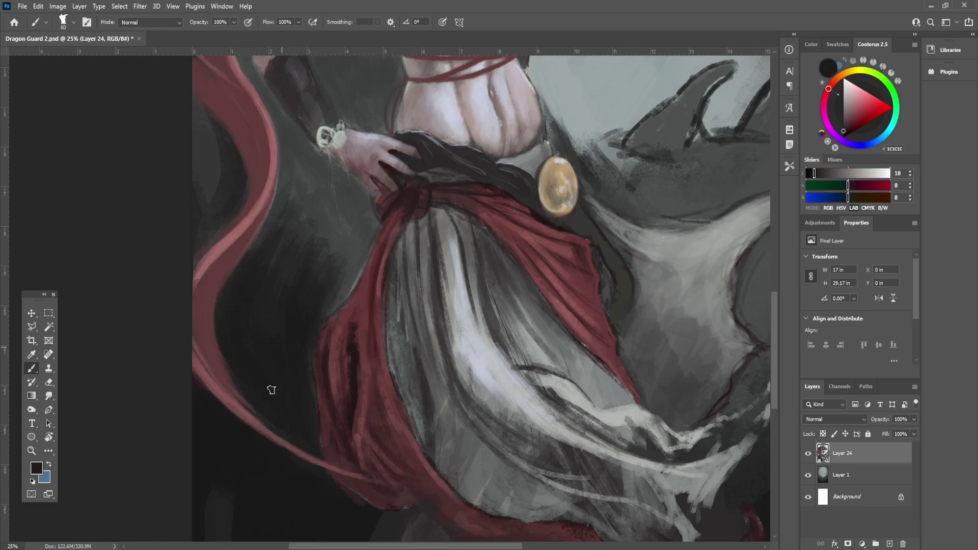
Step: Soften the light areas under the woman's eye and on her cheek with sampled skin tones and a textured brush up to size 60
{"action": "left_click_drag", "start_coordinate": [472, 302], "coordinate": [407, 509]}
{"action": "left_click_drag", "start_coordinate": [522, 104], "coordinate": [466, 370]}
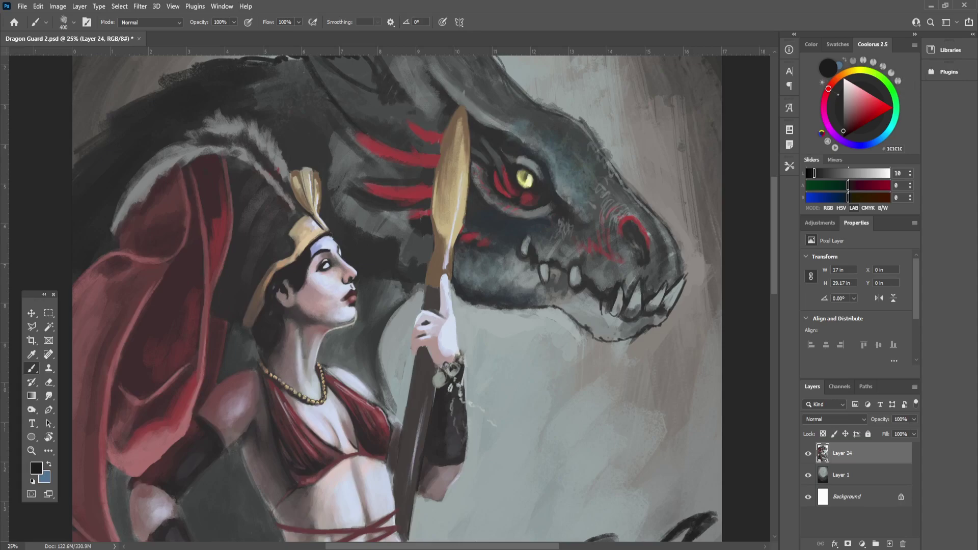
{"action": "key", "text": "ctrl+plus"}
{"action": "key", "text": "ctrl+plus"}
{"action": "mouse_move", "coordinate": [376, 314]}
{"action": "left_mouse_down"}
{"action": "mouse_move", "coordinate": [456, 355]}
{"action": "mouse_move", "coordinate": [469, 376]}
{"action": "left_mouse_up"}
{"action": "key", "text": "bracketleft"}
{"action": "key", "text": "bracketleft"}
{"action": "key", "text": "bracketleft"}
{"action": "key", "text": "bracketleft"}
{"action": "key", "text": "bracketleft"}
{"action": "key", "text": "bracketleft"}
{"action": "key", "text": "bracketleft"}
{"action": "key", "text": "bracketleft"}
{"action": "key", "text": "bracketleft"}
{"action": "key", "text": "bracketleft"}
{"action": "key", "text": "bracketleft"}
{"action": "key", "text": "bracketleft"}
{"action": "key", "text": "bracketleft"}
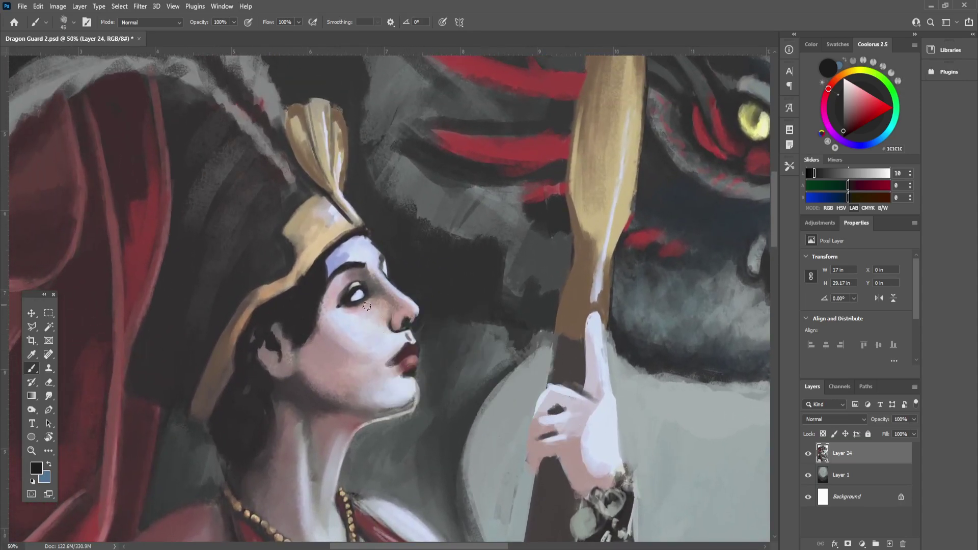
{"action": "left_click", "coordinate": [367, 306], "text": "alt"}
{"action": "left_click", "coordinate": [372, 351], "text": "alt"}
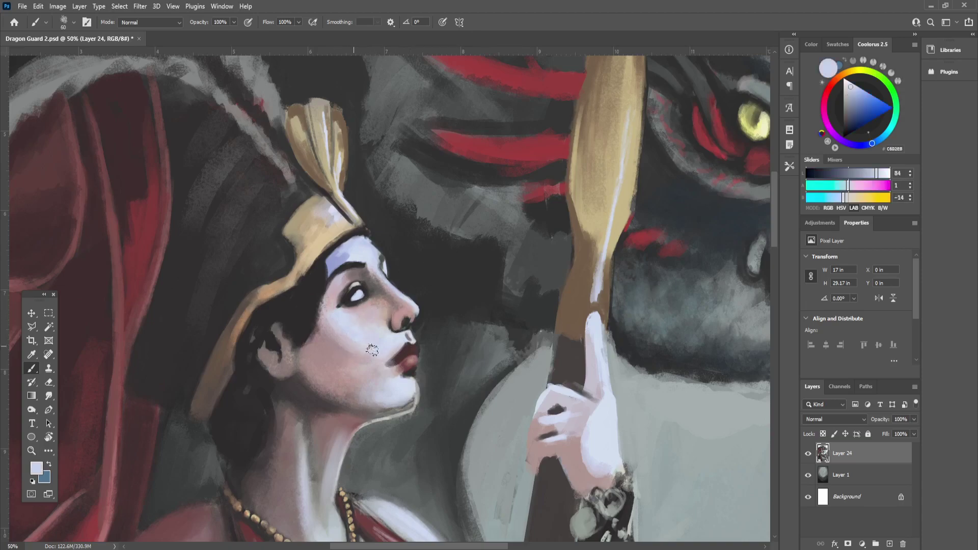
Step: Lighten the lavender patch on the woman's forehead with sampled pale blue at 90% opacity
{"action": "left_click", "coordinate": [350, 252], "text": "alt"}
{"action": "key", "text": "9"}
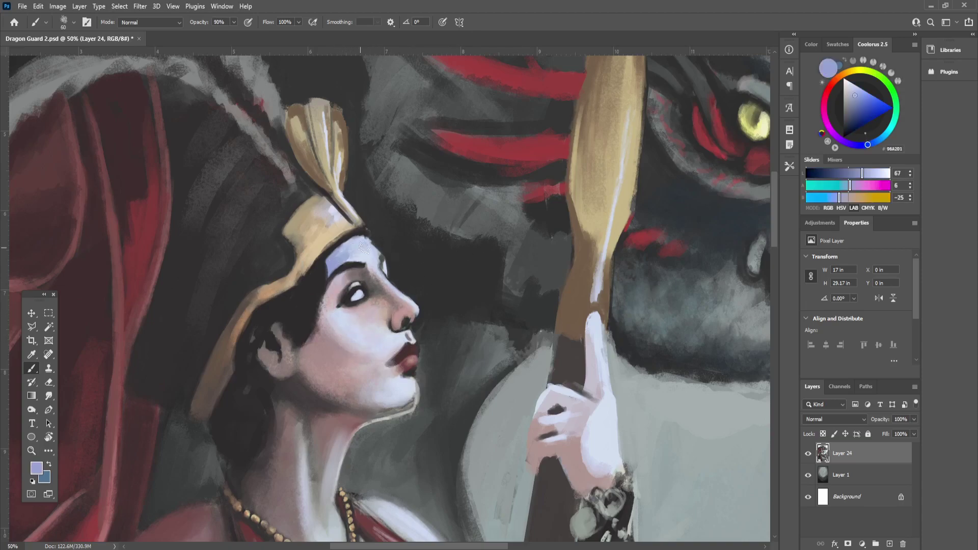
{"action": "left_click", "coordinate": [373, 246], "text": "alt"}
{"action": "left_click_drag", "start_coordinate": [352, 253], "coordinate": [334, 265]}
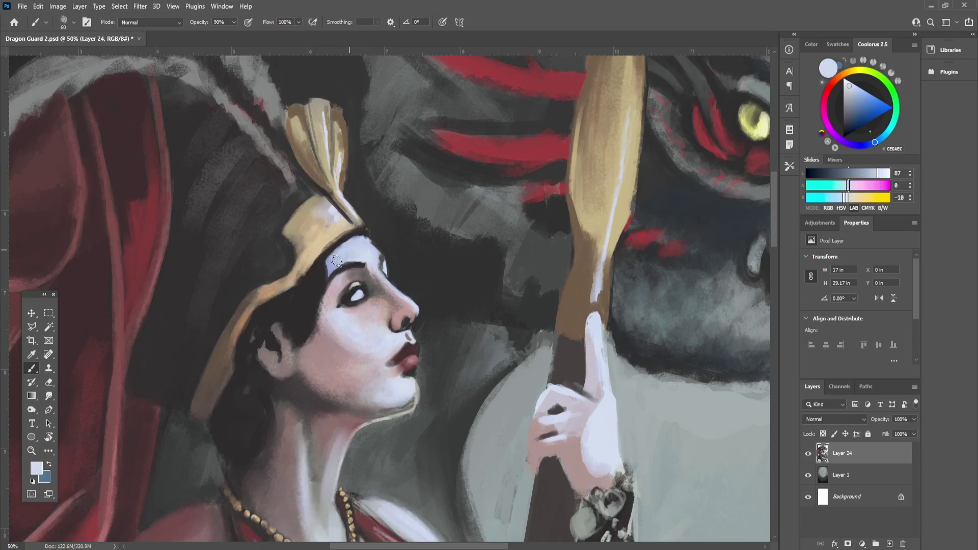
Step: Blend the chin and the jaw shadow below the ear with sampled pale blue and dark brown at brush size 90
{"action": "key", "text": "bracketright"}
{"action": "key", "text": "bracketright"}
{"action": "key", "text": "bracketright"}
{"action": "left_click", "coordinate": [398, 381], "text": "alt"}
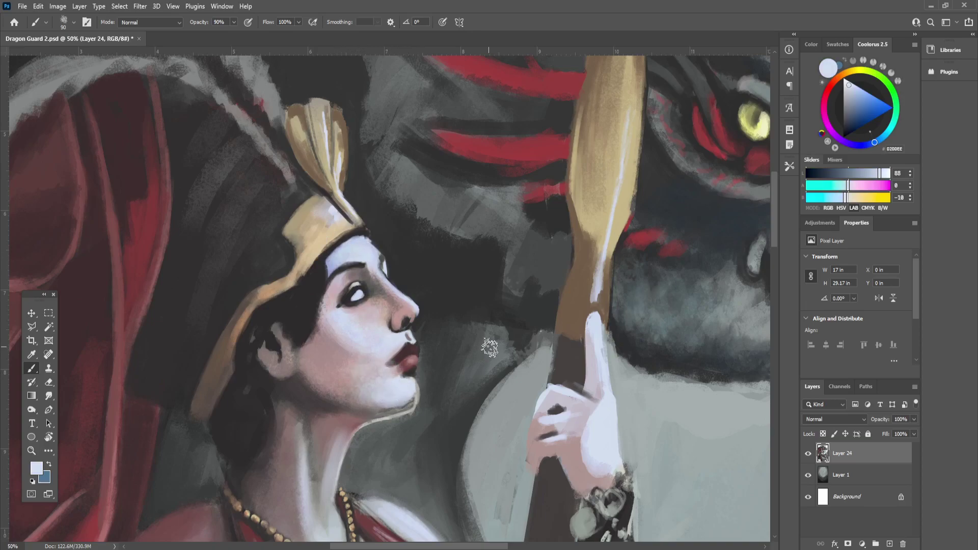
{"action": "left_click", "coordinate": [306, 384], "text": "alt"}
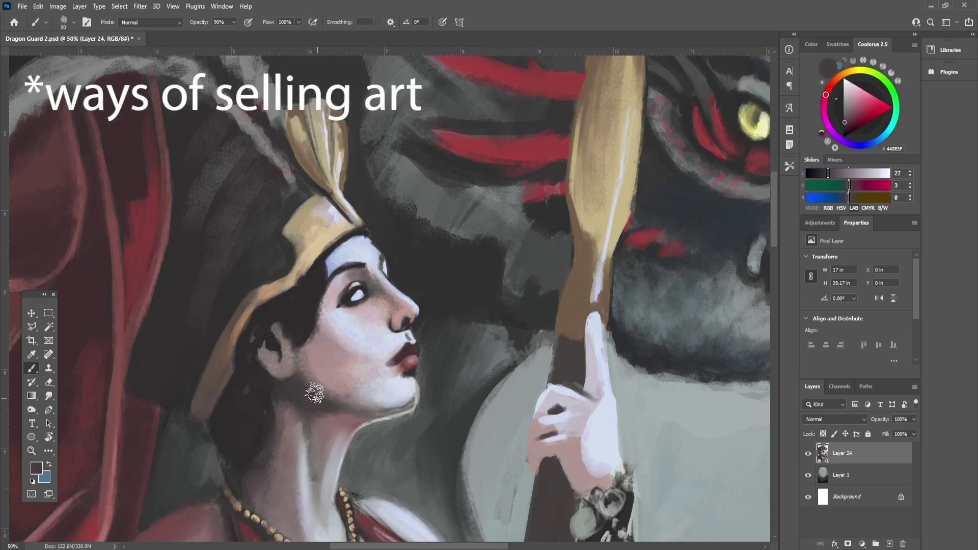
{"action": "left_click_drag", "start_coordinate": [304, 359], "coordinate": [329, 390]}
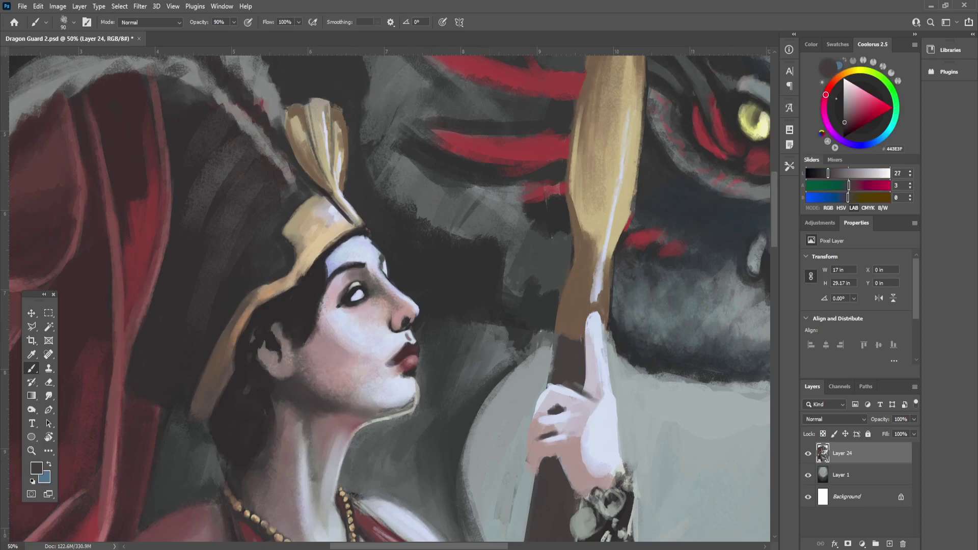
Step: Extend the dark hair in front of the ear at 100% opacity, and add light strands beneath the headdress band
{"action": "key", "text": "period"}
{"action": "left_click", "coordinate": [301, 338], "text": "alt"}
{"action": "mouse_move", "coordinate": [298, 348]}
{"action": "left_mouse_down"}
{"action": "mouse_move", "coordinate": [279, 327]}
{"action": "mouse_move", "coordinate": [300, 350]}
{"action": "left_mouse_up"}
{"action": "key", "text": "0"}
{"action": "mouse_move", "coordinate": [319, 317]}
{"action": "left_mouse_down"}
{"action": "mouse_move", "coordinate": [299, 352]}
{"action": "mouse_move", "coordinate": [308, 349]}
{"action": "left_mouse_up"}
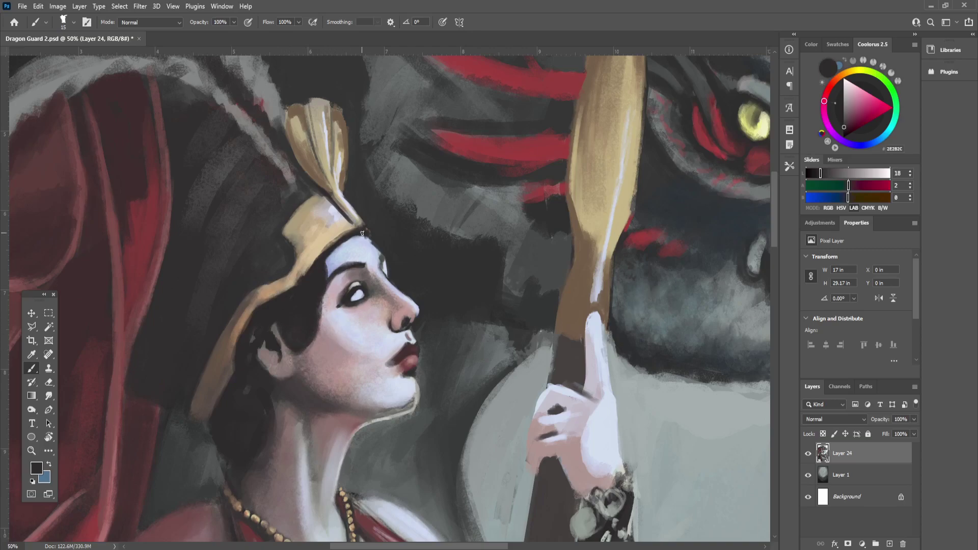
{"action": "left_click", "coordinate": [342, 258], "text": "alt"}
{"action": "mouse_move", "coordinate": [311, 296]}
{"action": "left_mouse_down"}
{"action": "mouse_move", "coordinate": [290, 303]}
{"action": "mouse_move", "coordinate": [299, 296]}
{"action": "left_mouse_up"}
Step: Rework the cheek's edge along the hairline in front of the ear with sampled dusty pink at brush size 45
{"action": "key", "text": "bracketright"}
{"action": "key", "text": "bracketright"}
{"action": "key", "text": "bracketright"}
{"action": "key", "text": "bracketright"}
{"action": "key", "text": "bracketright"}
{"action": "key", "text": "bracketright"}
{"action": "left_click", "coordinate": [316, 344], "text": "alt"}
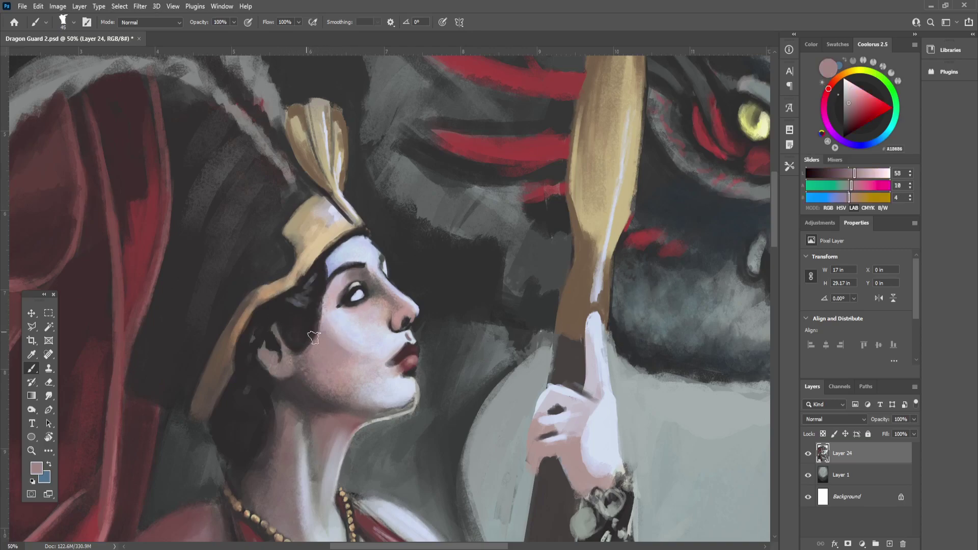
{"action": "left_click_drag", "start_coordinate": [313, 332], "coordinate": [296, 345]}
{"action": "left_click_drag", "start_coordinate": [298, 342], "coordinate": [318, 308]}
Step: Add thin strands and curls to the dark hair behind the ear and at the nape with sampled pale blue at brush size 10
{"action": "left_click_drag", "start_coordinate": [382, 293], "coordinate": [422, 263]}
{"action": "left_click", "coordinate": [379, 247], "text": "alt"}
{"action": "key", "text": "bracketleft"}
{"action": "key", "text": "bracketleft"}
{"action": "key", "text": "bracketleft"}
{"action": "key", "text": "bracketleft"}
{"action": "key", "text": "bracketleft"}
{"action": "key", "text": "bracketleft"}
{"action": "key", "text": "bracketleft"}
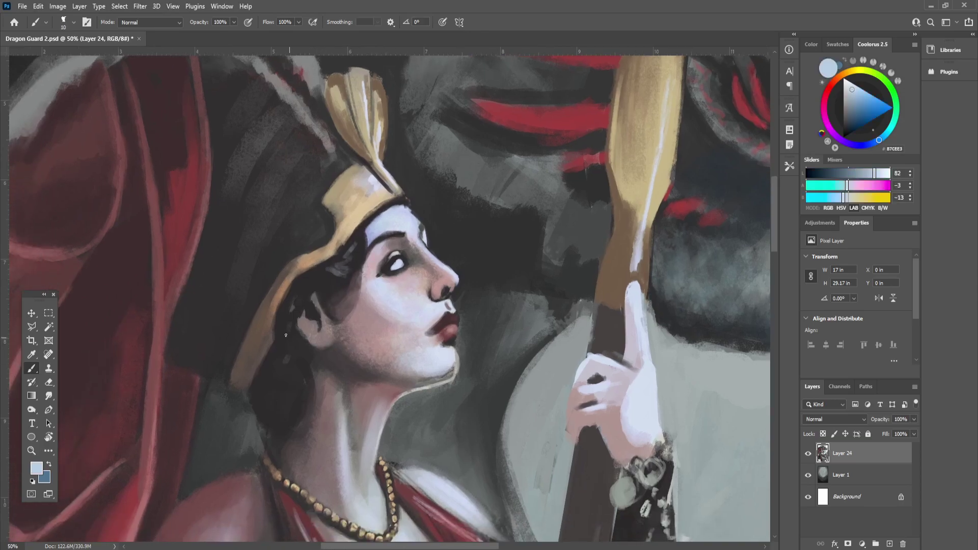
{"action": "left_click_drag", "start_coordinate": [286, 335], "coordinate": [296, 353]}
{"action": "mouse_move", "coordinate": [290, 305]}
{"action": "left_mouse_down"}
{"action": "mouse_move", "coordinate": [281, 330]}
{"action": "mouse_move", "coordinate": [291, 353]}
{"action": "left_mouse_up"}
{"action": "mouse_move", "coordinate": [271, 357]}
{"action": "left_mouse_down"}
{"action": "mouse_move", "coordinate": [280, 376]}
{"action": "mouse_move", "coordinate": [270, 405]}
{"action": "left_mouse_up"}
{"action": "left_click_drag", "start_coordinate": [281, 392], "coordinate": [275, 411]}
{"action": "key", "text": "bracketleft"}
{"action": "key", "text": "bracketleft"}
{"action": "key", "text": "ctrl+minus"}
{"action": "key", "text": "ctrl+plus"}
Step: Paint a dark oval pendant hanging below the gold bead necklace on a new layer, using sampled near-black
{"action": "left_click", "coordinate": [298, 278], "text": "alt"}
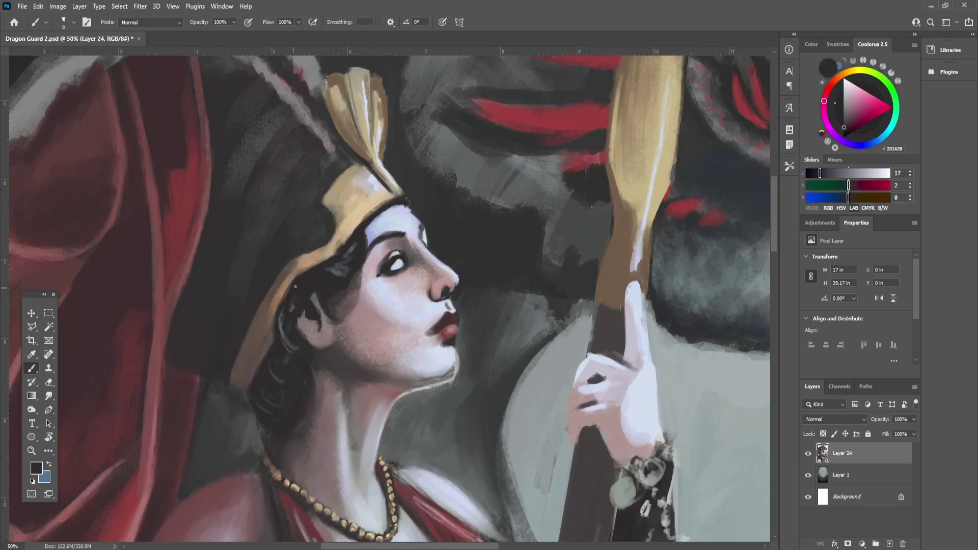
{"action": "mouse_move", "coordinate": [467, 306]}
{"action": "left_mouse_down"}
{"action": "mouse_move", "coordinate": [509, 382]}
{"action": "mouse_move", "coordinate": [476, 351]}
{"action": "mouse_move", "coordinate": [463, 262]}
{"action": "left_mouse_up"}
{"action": "key", "text": "ctrl+minus"}
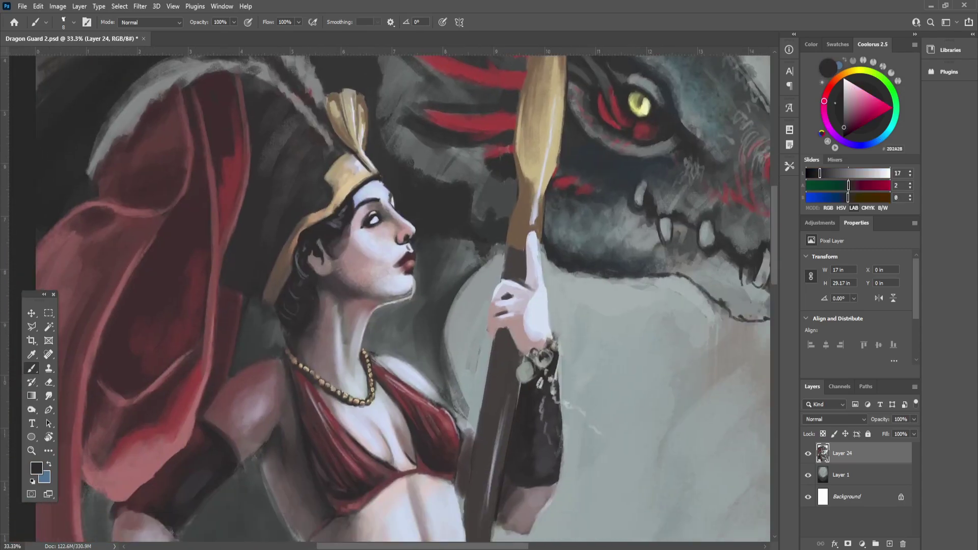
{"action": "key", "text": "ctrl+plus"}
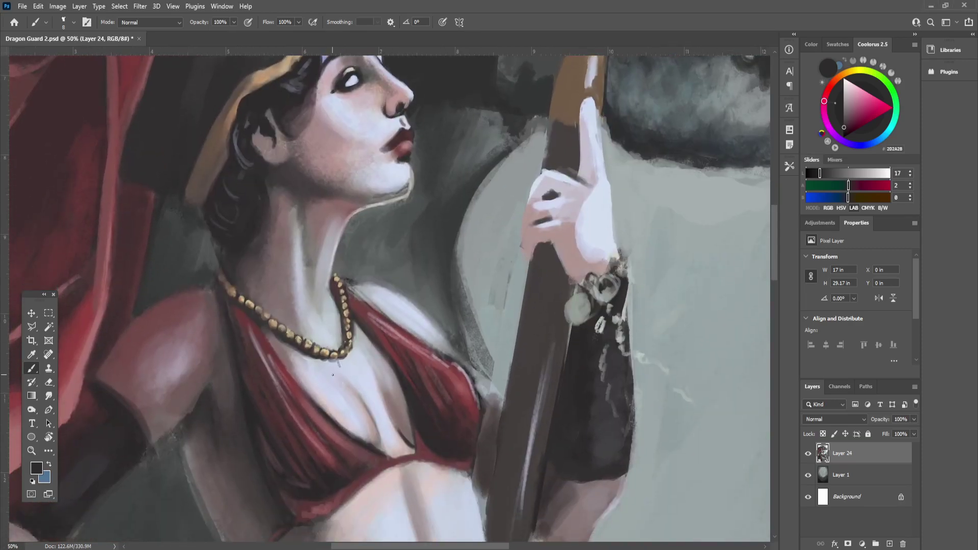
{"action": "left_click", "coordinate": [890, 543]}
{"action": "mouse_move", "coordinate": [357, 403]}
{"action": "left_mouse_down"}
{"action": "mouse_move", "coordinate": [341, 368]}
{"action": "mouse_move", "coordinate": [356, 387]}
{"action": "mouse_move", "coordinate": [340, 368]}
{"action": "mouse_move", "coordinate": [359, 400]}
{"action": "left_mouse_up"}
{"action": "key", "text": "bracketright"}
{"action": "key", "text": "bracketright"}
{"action": "key", "text": "bracketright"}
{"action": "key", "text": "bracketright"}
{"action": "key", "text": "bracketleft"}
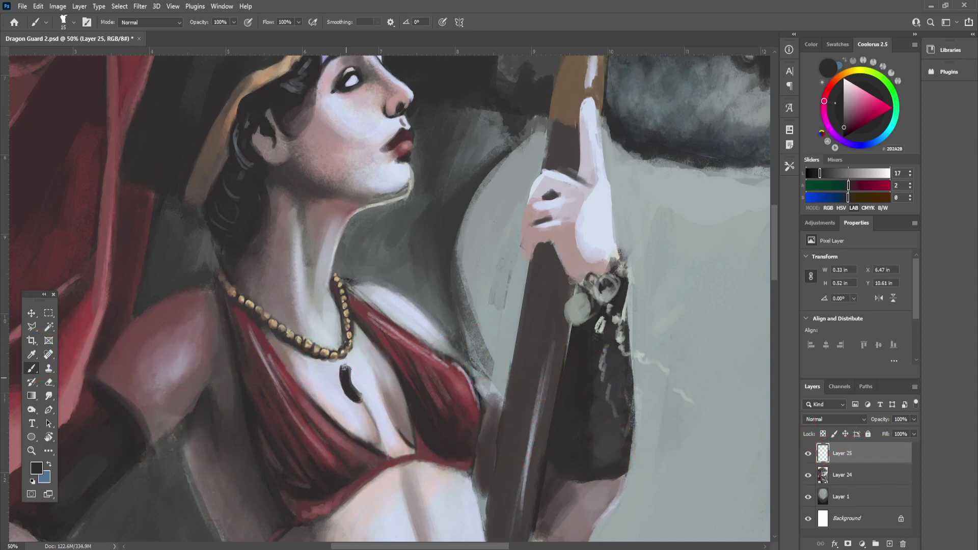
{"action": "mouse_move", "coordinate": [346, 366]}
{"action": "left_mouse_down"}
{"action": "mouse_move", "coordinate": [362, 401]}
{"action": "mouse_move", "coordinate": [341, 371]}
{"action": "mouse_move", "coordinate": [341, 390]}
{"action": "mouse_move", "coordinate": [361, 400]}
{"action": "mouse_move", "coordinate": [356, 390]}
{"action": "left_mouse_up"}
Step: Add a pale blue highlight to the pendant, and join its top to the necklace with sampled dark grey
{"action": "left_click", "coordinate": [374, 379], "text": "alt"}
{"action": "key", "text": "bracketright"}
{"action": "key", "text": "bracketright"}
{"action": "key", "text": "bracketright"}
{"action": "key", "text": "bracketright"}
{"action": "key", "text": "ctrl+minus"}
{"action": "key", "text": "ctrl+minus"}
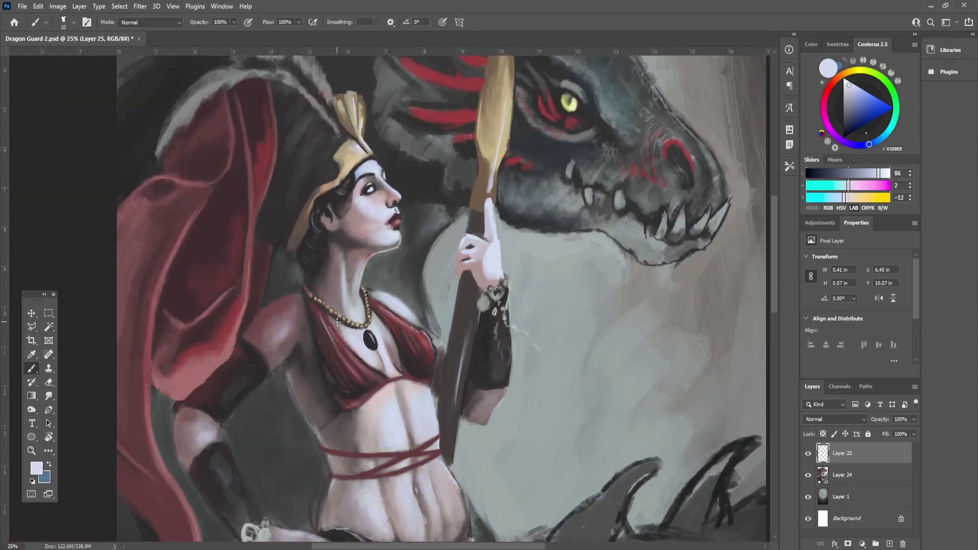
{"action": "key", "text": "ctrl+plus"}
{"action": "left_click", "coordinate": [365, 405], "text": "alt"}
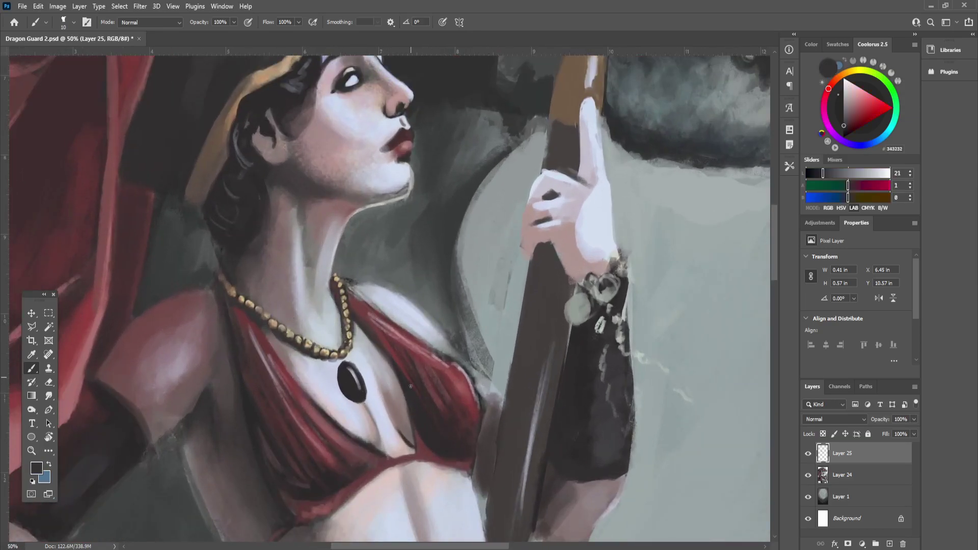
{"action": "left_click_drag", "start_coordinate": [339, 360], "coordinate": [341, 359]}
{"action": "key", "text": "ctrl+minus"}
{"action": "key", "text": "ctrl+minus"}
{"action": "key", "text": "ctrl+minus"}
{"action": "key", "text": "ctrl+minus"}
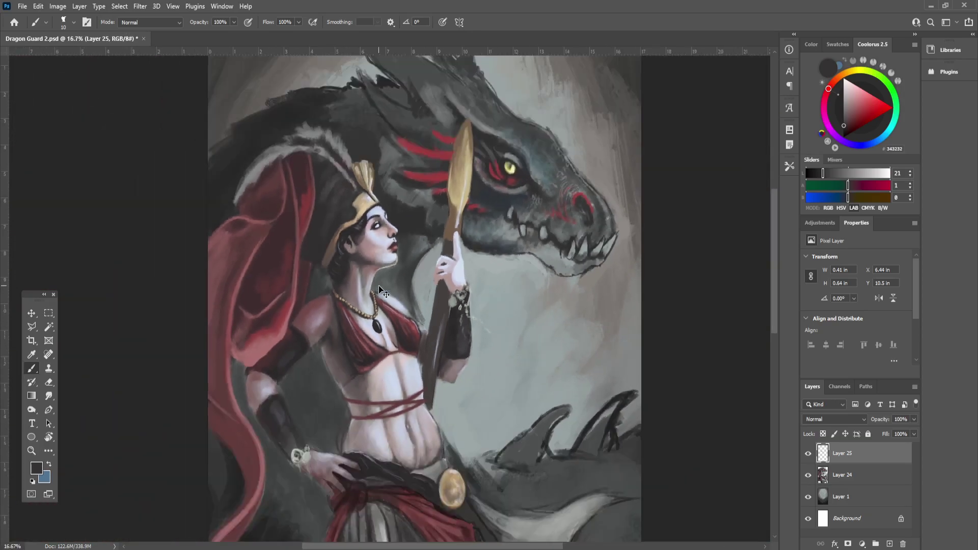
{"action": "key", "text": "ctrl+plus"}
{"action": "key", "text": "ctrl+plus"}
{"action": "key", "text": "ctrl+plus"}
{"action": "key", "text": "ctrl+plus"}
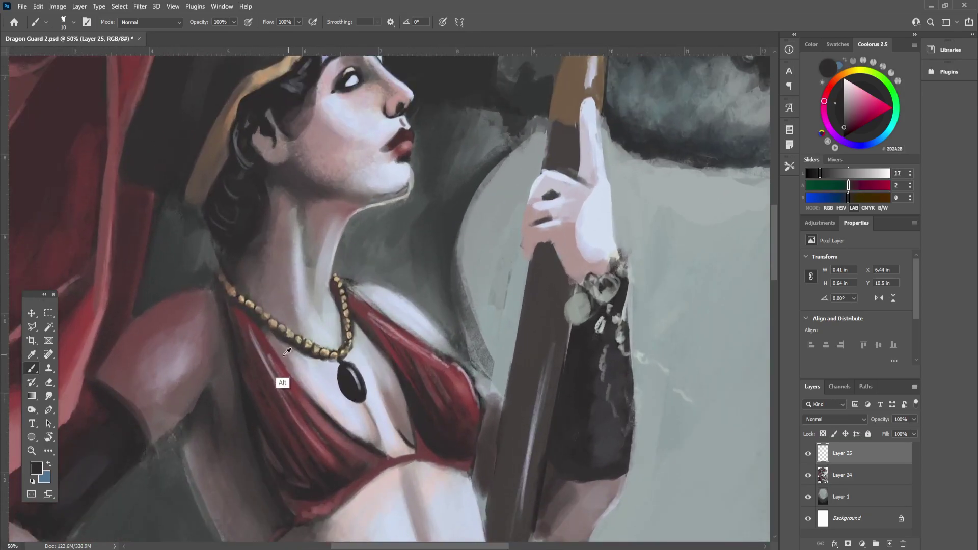
Step: Deepen the shadow beneath the necklace beads across the chest with sampled dark tones
{"action": "left_click", "coordinate": [284, 382], "text": "alt"}
{"action": "key", "text": "bracketright"}
{"action": "left_click_drag", "start_coordinate": [336, 383], "coordinate": [282, 342]}
{"action": "key", "text": "bracketright"}
{"action": "key", "text": "bracketright"}
{"action": "key", "text": "bracketleft"}
{"action": "key", "text": "bracketleft"}
{"action": "key", "text": "bracketleft"}
{"action": "left_click", "coordinate": [294, 347], "text": "alt"}
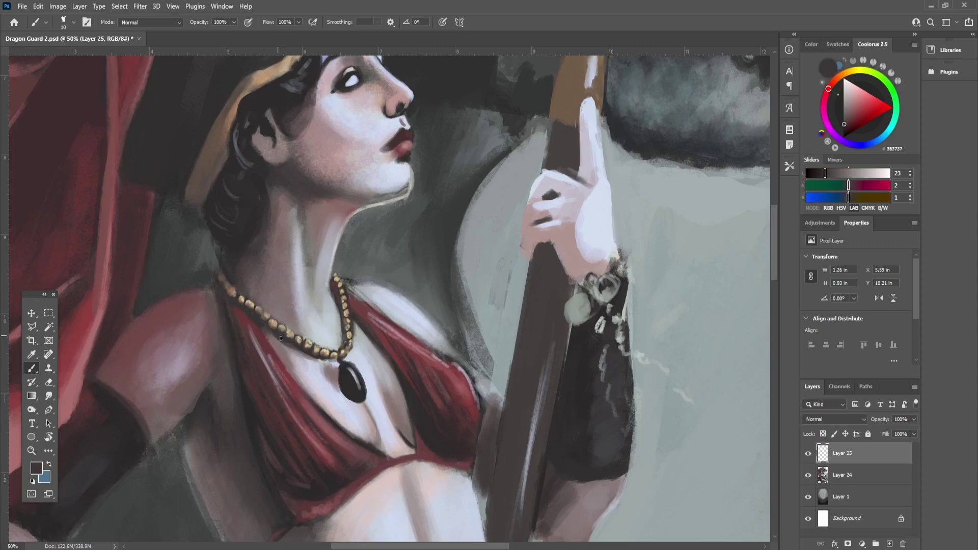
{"action": "left_click", "coordinate": [338, 380], "text": "alt"}
{"action": "key", "text": "ctrl+minus"}
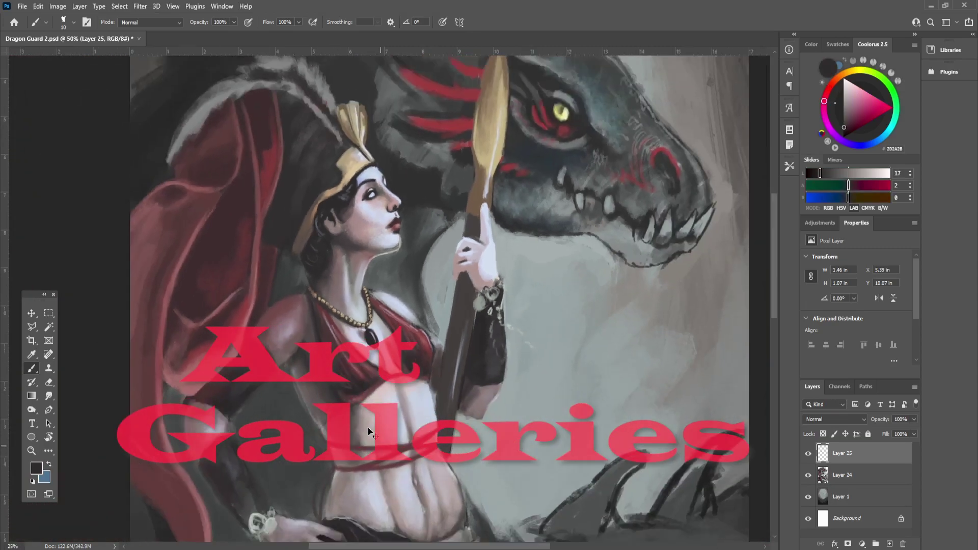
{"action": "key", "text": "ctrl+minus"}
{"action": "key", "text": "ctrl+plus"}
{"action": "key", "text": "ctrl+plus"}
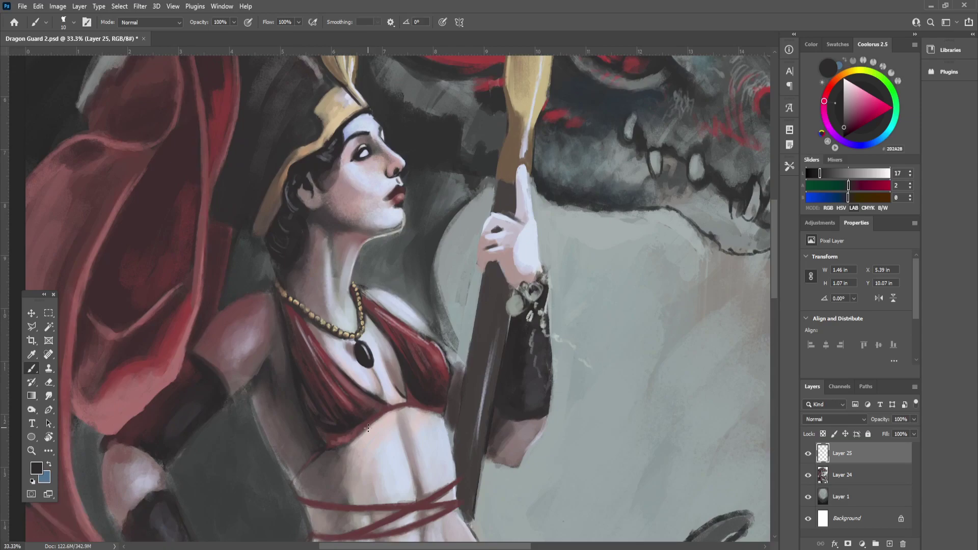
Step: Clean up the raised forearm guard's edges beside the staff and background with sampled near-black and grey at brush size 20
{"action": "mouse_move", "coordinate": [511, 324]}
{"action": "left_mouse_down"}
{"action": "mouse_move", "coordinate": [504, 354]}
{"action": "mouse_move", "coordinate": [511, 321]}
{"action": "left_mouse_up"}
{"action": "left_click", "coordinate": [481, 310], "text": "alt"}
{"action": "key", "text": "bracketright"}
{"action": "left_click", "coordinate": [508, 369], "text": "alt"}
{"action": "left_click_drag", "start_coordinate": [508, 369], "coordinate": [503, 399]}
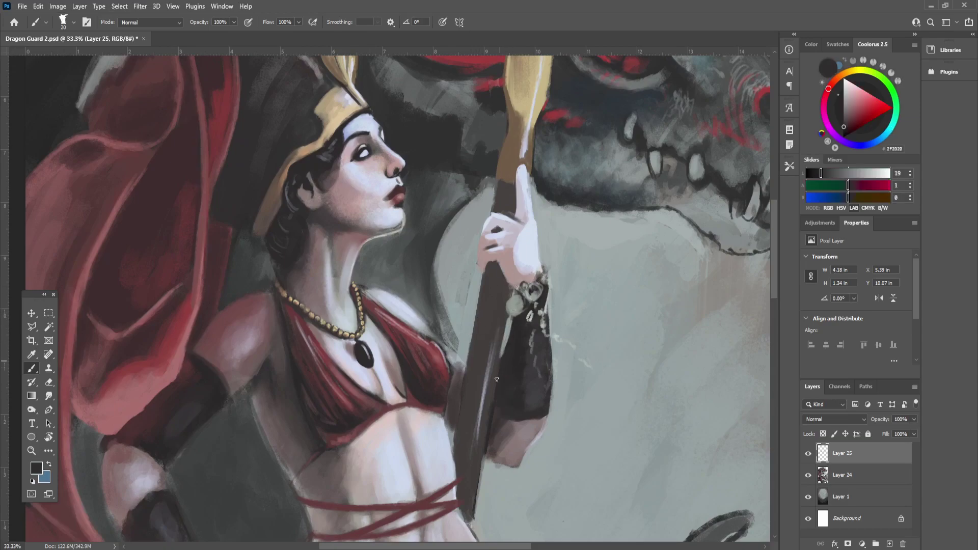
{"action": "left_click", "coordinate": [501, 394], "text": "alt"}
{"action": "left_click", "coordinate": [503, 352], "text": "alt"}
{"action": "left_click_drag", "start_coordinate": [501, 356], "coordinate": [497, 375]}
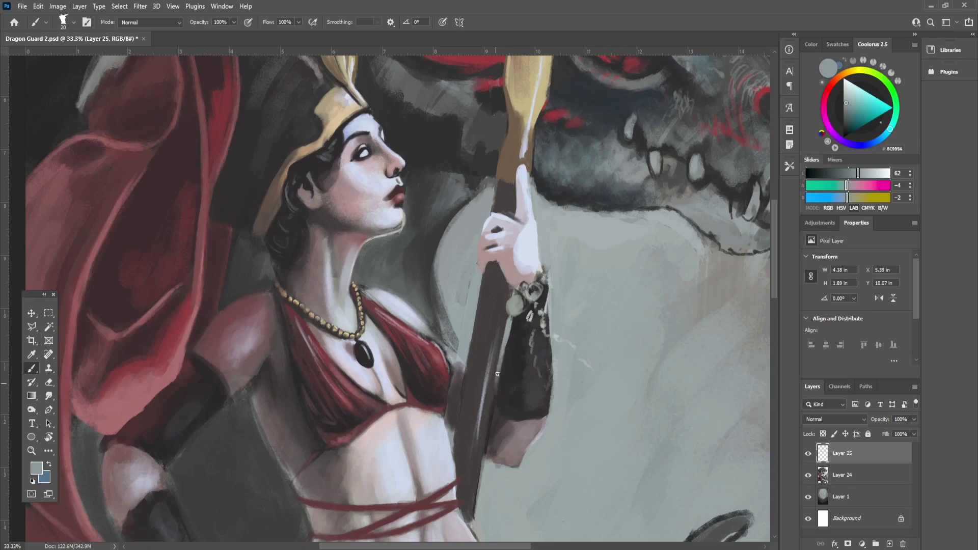
{"action": "left_click", "coordinate": [497, 397], "text": "alt"}
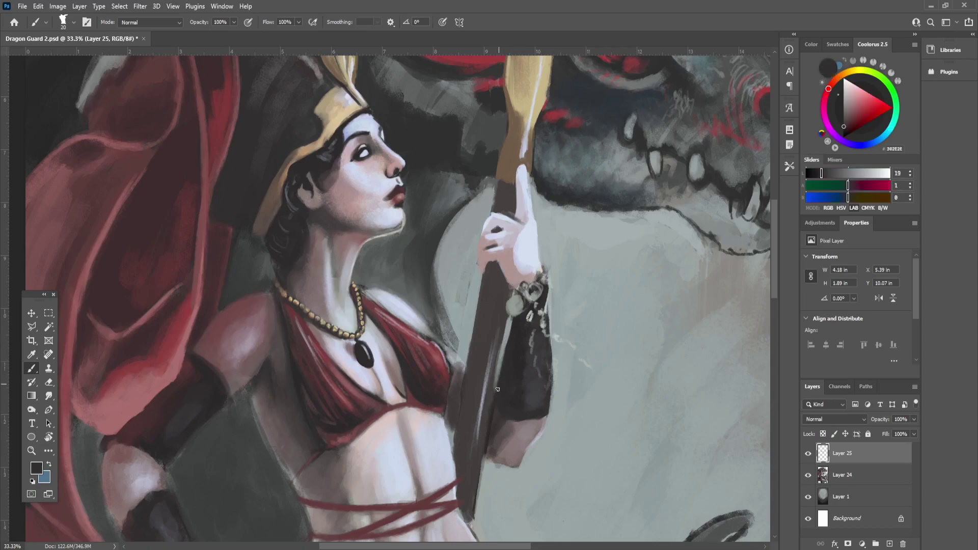
{"action": "left_click", "coordinate": [558, 395], "text": "alt"}
{"action": "left_click_drag", "start_coordinate": [556, 395], "coordinate": [550, 424]}
{"action": "key", "text": "ctrl+minus"}
{"action": "key", "text": "ctrl+minus"}
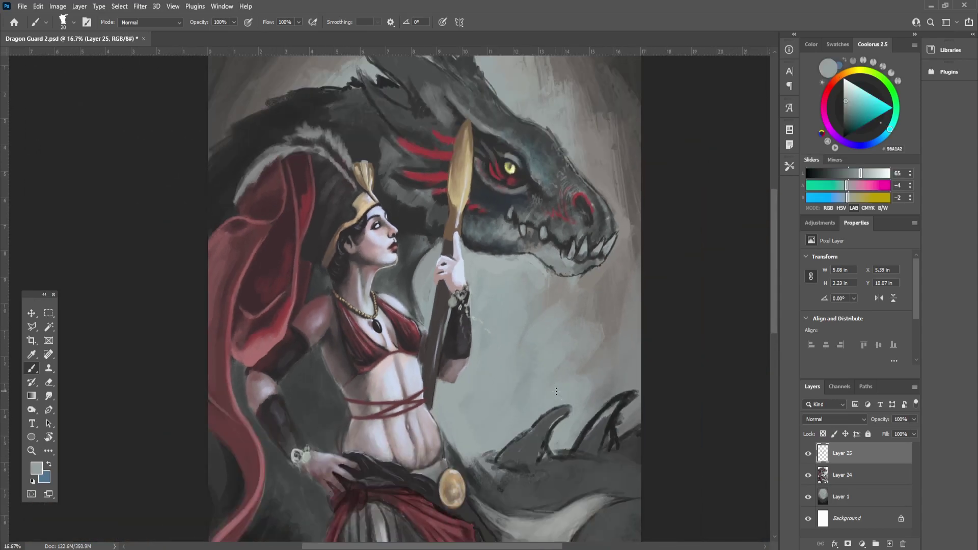
Step: Rework the cape's inner edge beside the headdress with sampled dark maroon at brush size 45
{"action": "key", "text": "ctrl+plus"}
{"action": "key", "text": "ctrl+plus"}
{"action": "left_click_drag", "start_coordinate": [219, 137], "coordinate": [308, 256]}
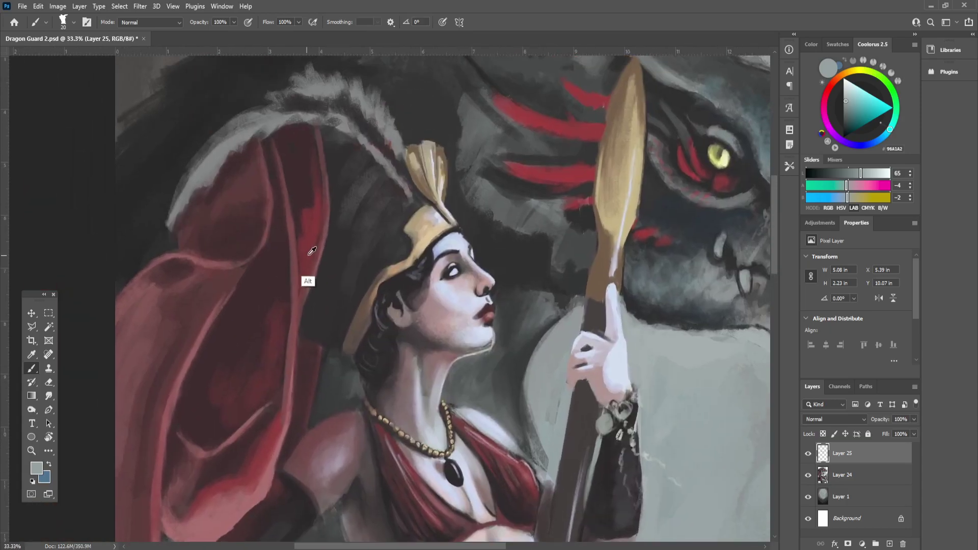
{"action": "left_click", "coordinate": [306, 255], "text": "alt"}
{"action": "key", "text": "bracketright"}
{"action": "key", "text": "bracketright"}
{"action": "key", "text": "bracketright"}
{"action": "key", "text": "bracketright"}
{"action": "key", "text": "bracketright"}
{"action": "left_click_drag", "start_coordinate": [306, 293], "coordinate": [312, 310]}
{"action": "left_click", "coordinate": [344, 292], "text": "alt"}
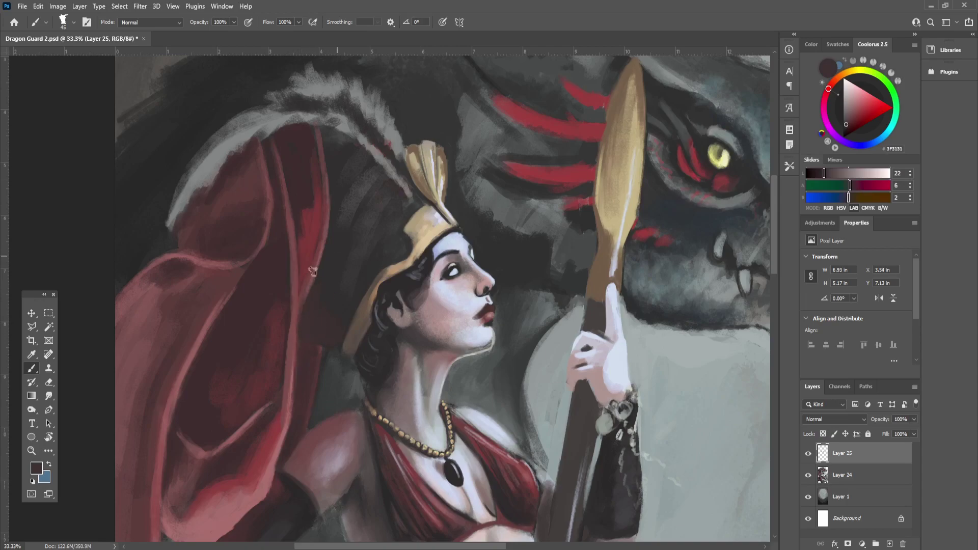
{"action": "left_click", "coordinate": [304, 299], "text": "alt"}
{"action": "left_click_drag", "start_coordinate": [304, 300], "coordinate": [292, 376]}
{"action": "key", "text": "ctrl+minus"}
{"action": "key", "text": "ctrl+minus"}
{"action": "key", "text": "ctrl+plus"}
Step: Refine the narrow cape fold beside the headdress with sampled reds, using a fine brush and brush size 25
{"action": "left_click", "coordinate": [277, 283], "text": "alt"}
{"action": "key", "text": "bracketleft"}
{"action": "key", "text": "bracketleft"}
{"action": "key", "text": "bracketleft"}
{"action": "key", "text": "bracketleft"}
{"action": "key", "text": "bracketleft"}
{"action": "key", "text": "bracketleft"}
{"action": "key", "text": "bracketleft"}
{"action": "key", "text": "bracketleft"}
{"action": "left_click_drag", "start_coordinate": [298, 277], "coordinate": [298, 336]}
{"action": "left_click", "coordinate": [304, 275], "text": "alt"}
{"action": "key", "text": "bracketright"}
{"action": "key", "text": "bracketright"}
{"action": "key", "text": "bracketright"}
{"action": "key", "text": "bracketright"}
{"action": "key", "text": "ctrl+minus"}
{"action": "key", "text": "ctrl+minus"}
{"action": "key", "text": "ctrl+minus"}
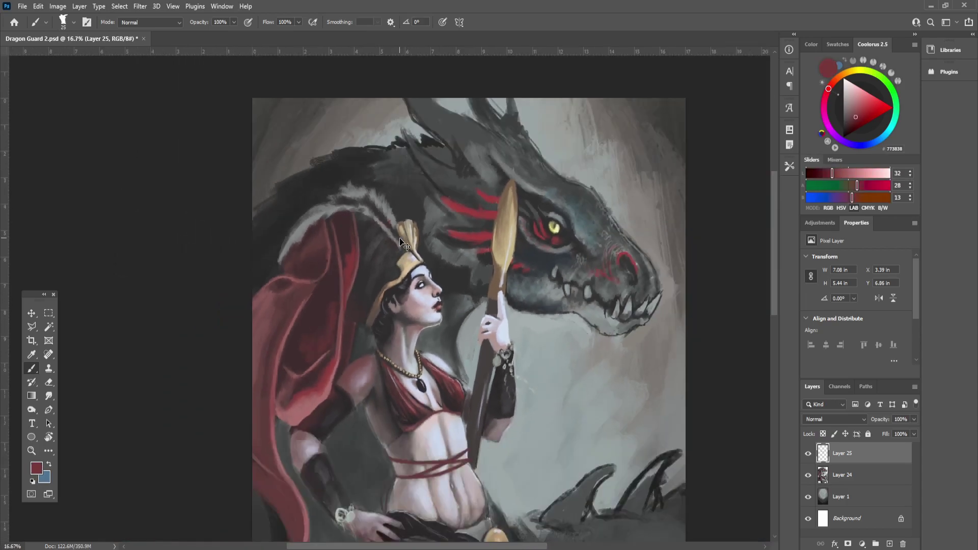
{"action": "key", "text": "ctrl+minus"}
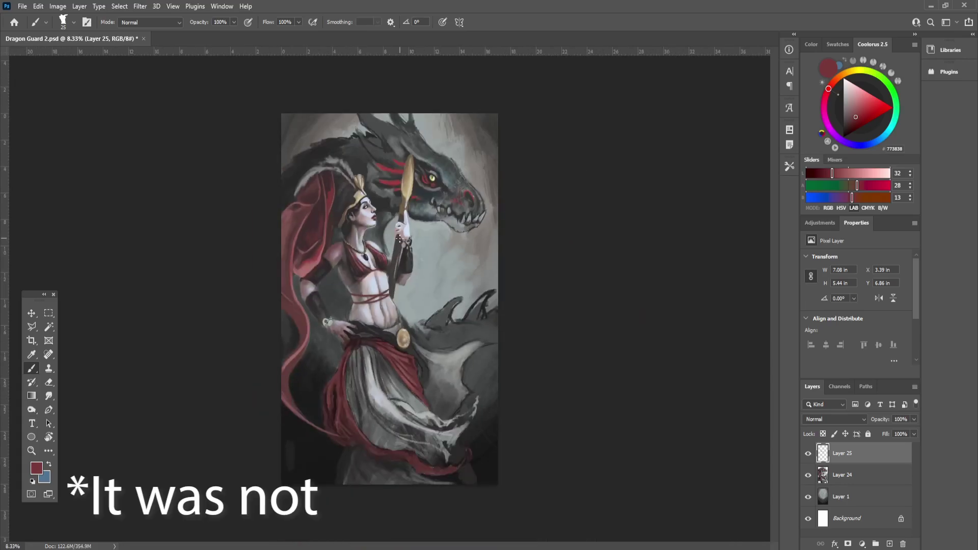
Step: Dab a bright pinkish-red blush onto the woman's cheek at brush size 50
{"action": "key", "text": "ctrl+plus"}
{"action": "key", "text": "ctrl+plus"}
{"action": "key", "text": "ctrl+plus"}
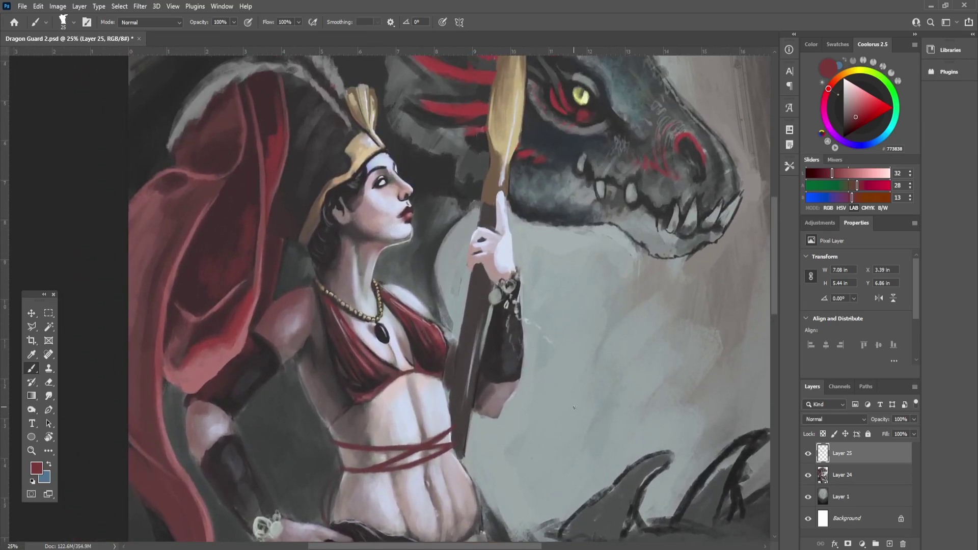
{"action": "key", "text": "bracketright"}
{"action": "key", "text": "bracketright"}
{"action": "key", "text": "bracketright"}
{"action": "key", "text": "bracketright"}
{"action": "key", "text": "bracketright"}
{"action": "key", "text": "ctrl+plus"}
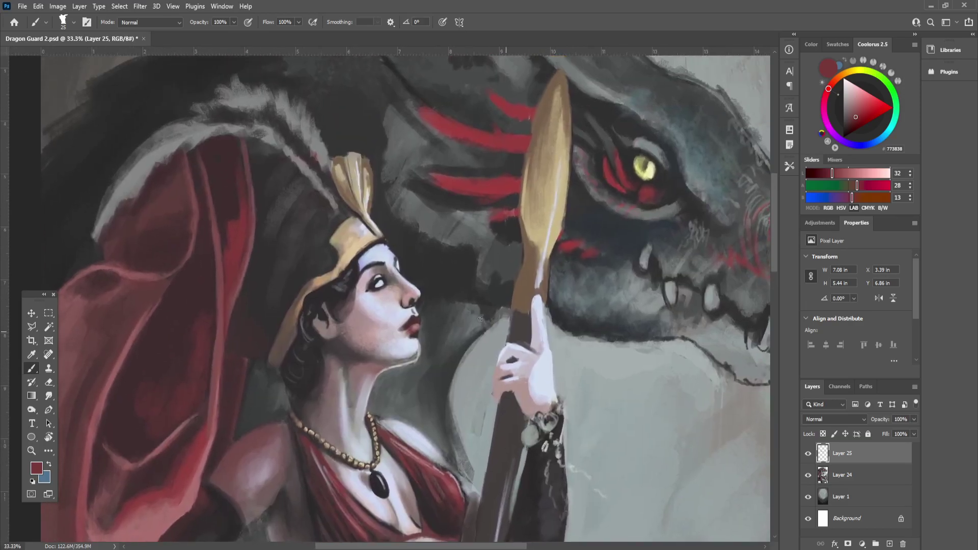
{"action": "left_click", "coordinate": [870, 102]}
{"action": "left_click_drag", "start_coordinate": [363, 306], "coordinate": [374, 310]}
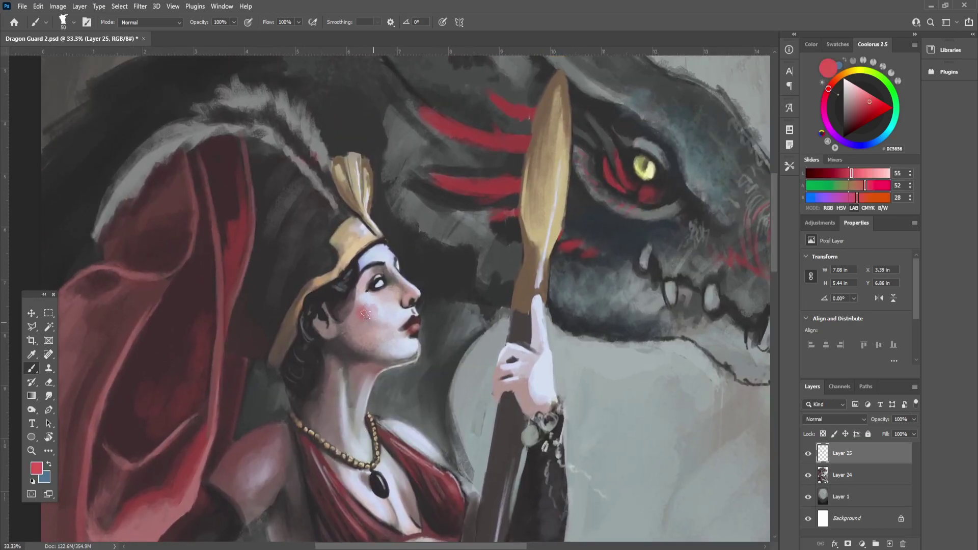
{"action": "key", "text": "ctrl+plus"}
{"action": "key", "text": "ctrl+plus"}
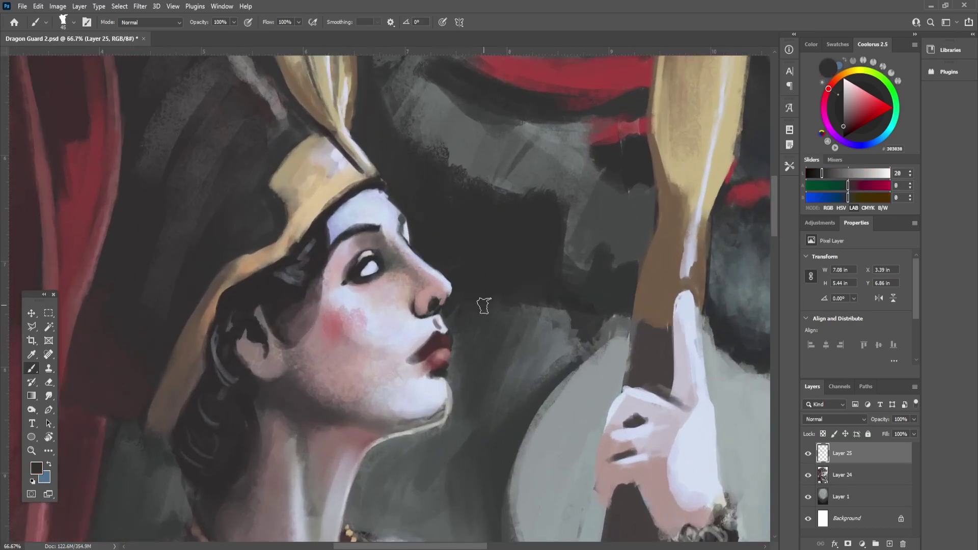
Step: Reshape the nostril and the underside of the nose with sampled near-black, dusty pink and pale blue at brush size 9
{"action": "left_click", "coordinate": [485, 306], "text": "alt"}
{"action": "key", "text": "bracketleft"}
{"action": "key", "text": "bracketleft"}
{"action": "key", "text": "bracketleft"}
{"action": "key", "text": "bracketleft"}
{"action": "key", "text": "bracketleft"}
{"action": "key", "text": "bracketleft"}
{"action": "key", "text": "bracketleft"}
{"action": "left_click", "coordinate": [432, 299], "text": "alt"}
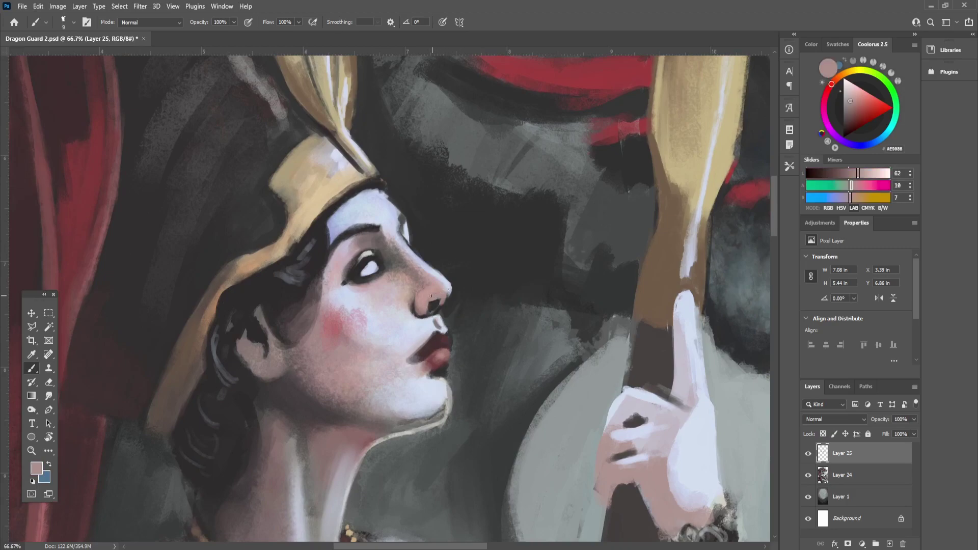
{"action": "left_click", "coordinate": [437, 296], "text": "alt"}
{"action": "left_click", "coordinate": [438, 318], "text": "alt"}
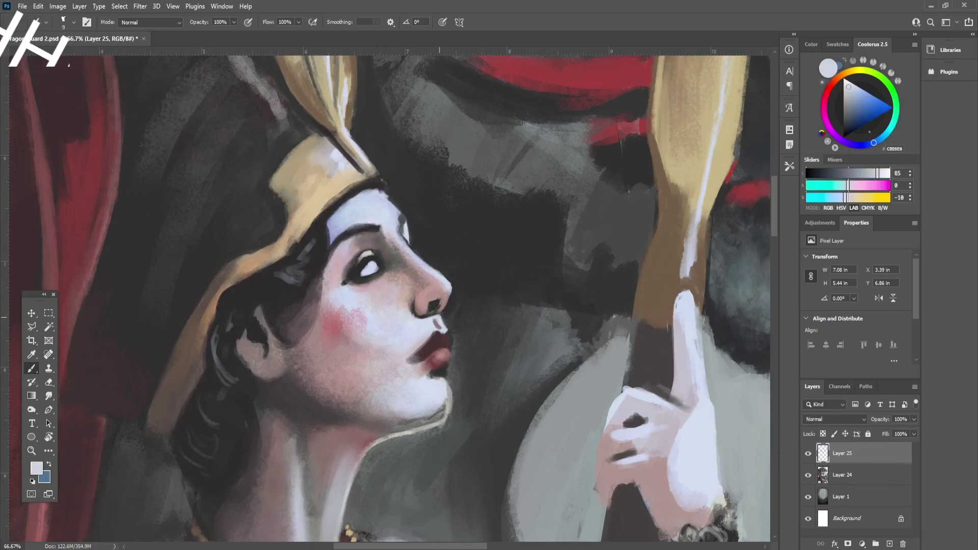
{"action": "left_click", "coordinate": [432, 315], "text": "alt"}
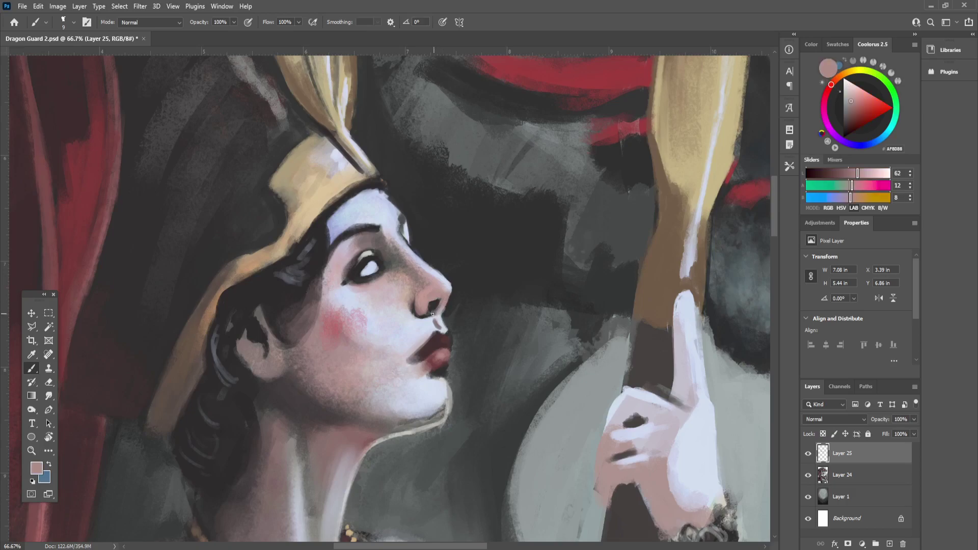
{"action": "left_click_drag", "start_coordinate": [435, 310], "coordinate": [430, 312]}
{"action": "left_click", "coordinate": [441, 311], "text": "alt"}
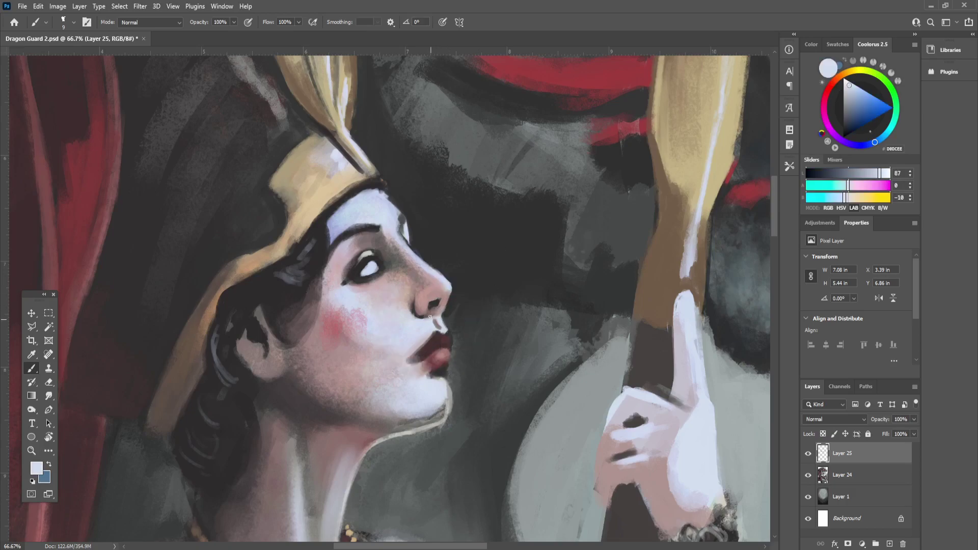